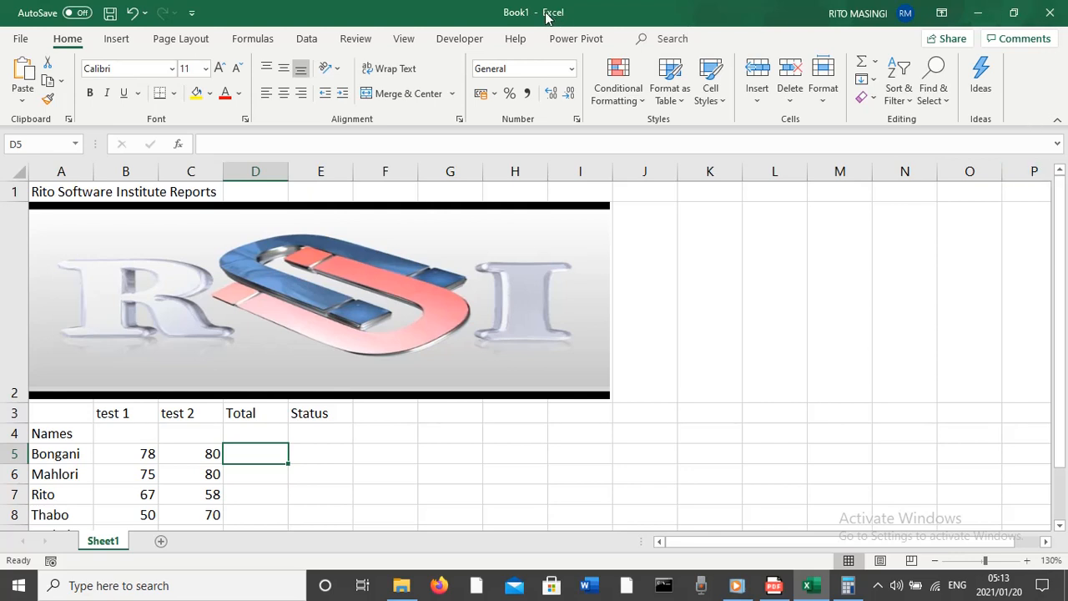
Enter the formula =SUM(B5:C5)/2 in cell D5 to average the first student's two test marks
click(246, 45)
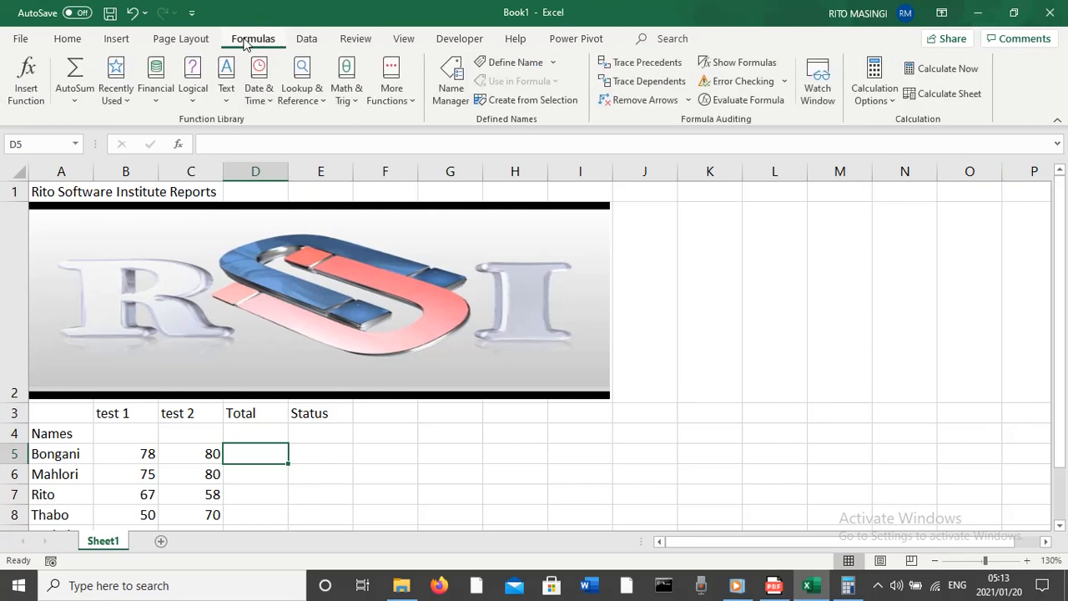
click(70, 100)
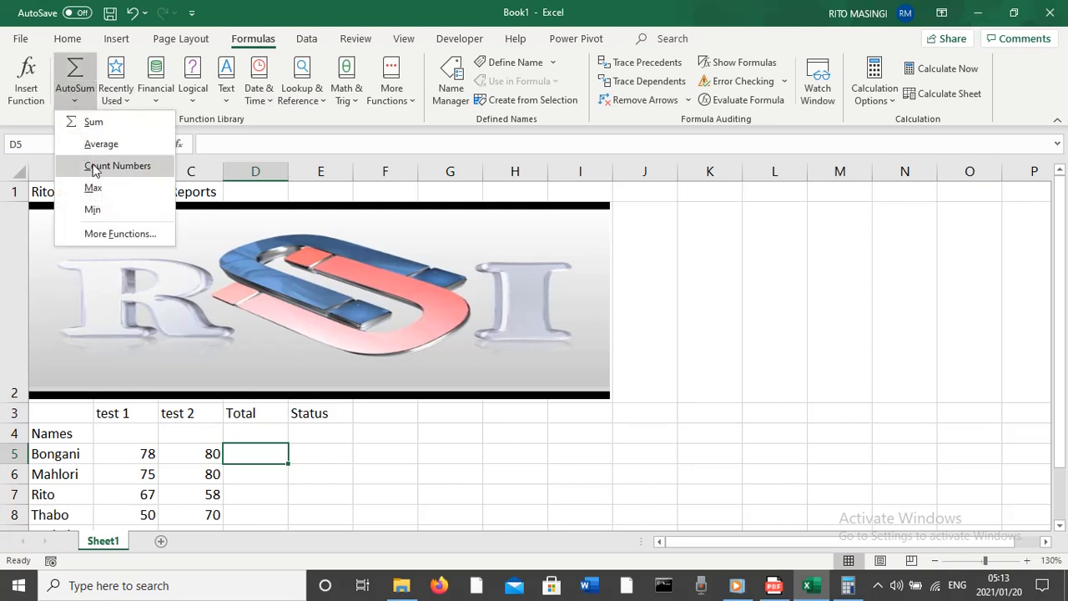
click(111, 124)
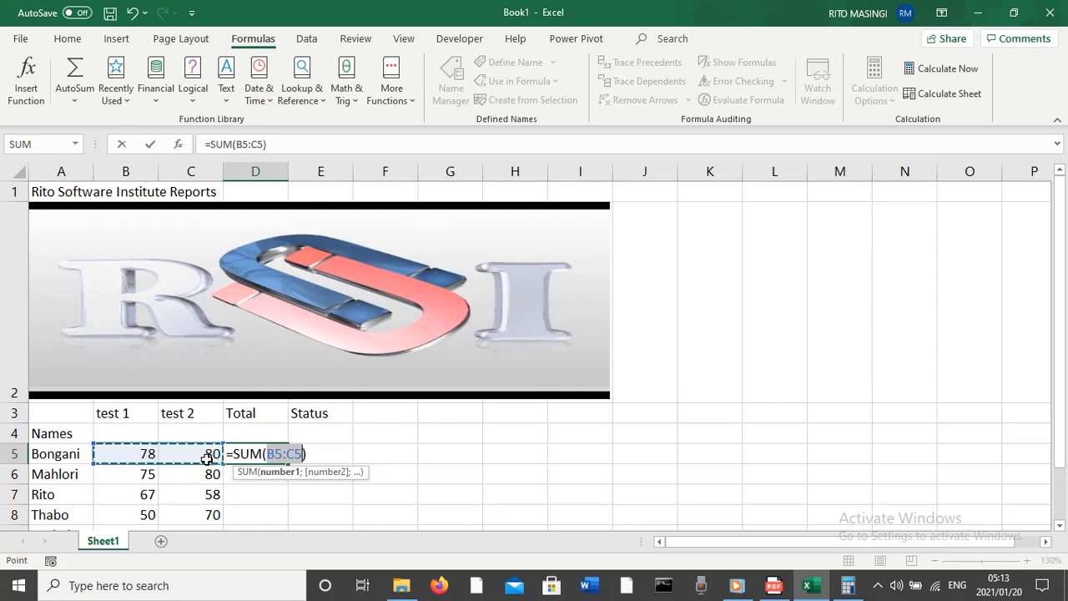
click(305, 454)
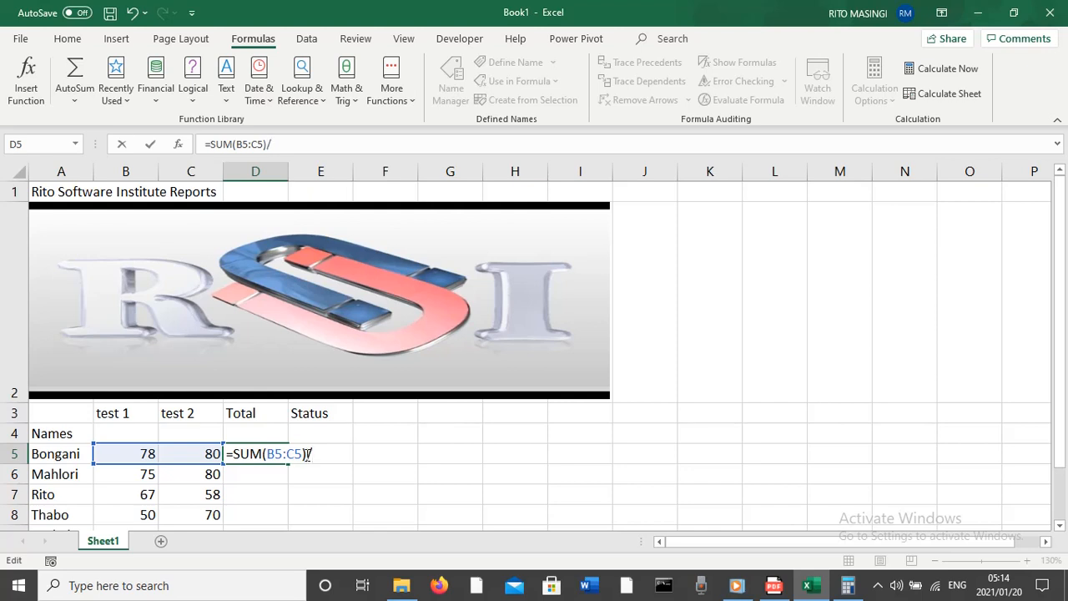
text(/2)
key(Return)
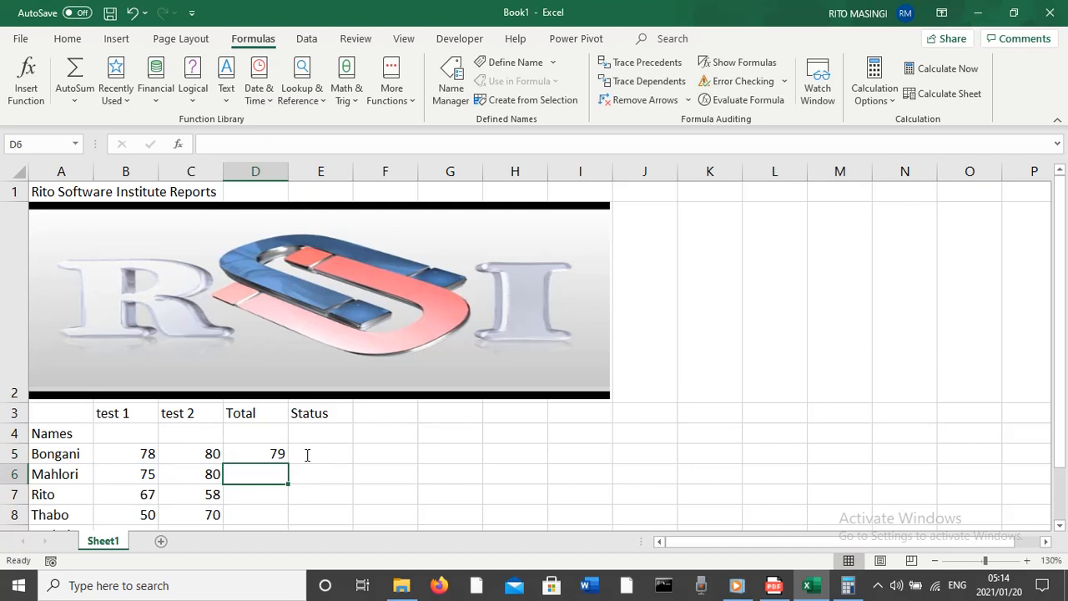
Switch to Calculator, move its window clear of the marks table, and add 78 and 80
click(846, 586)
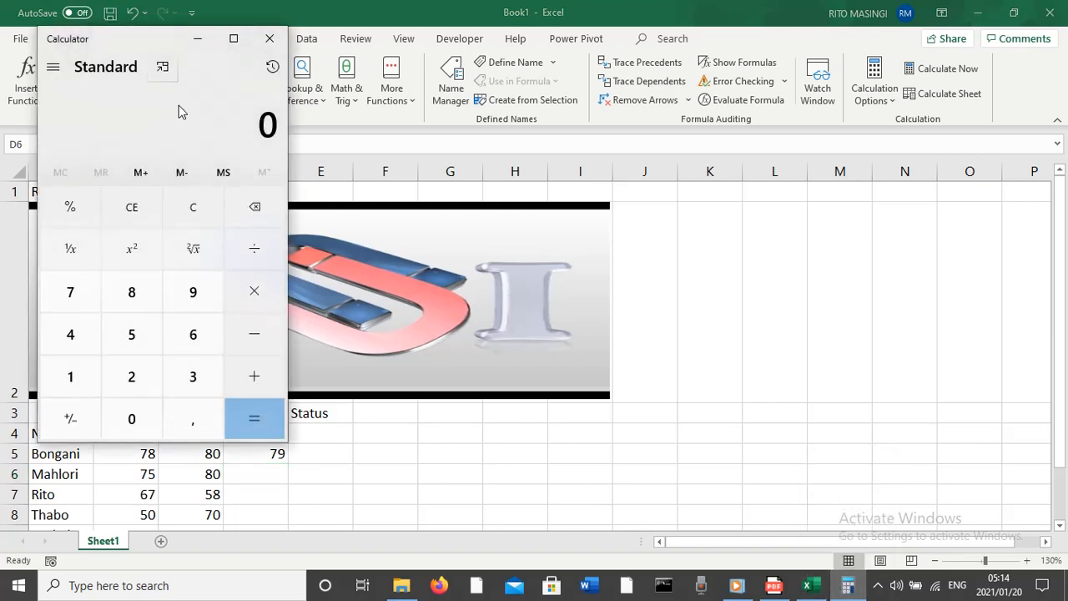
drag(116, 50, 614, 54)
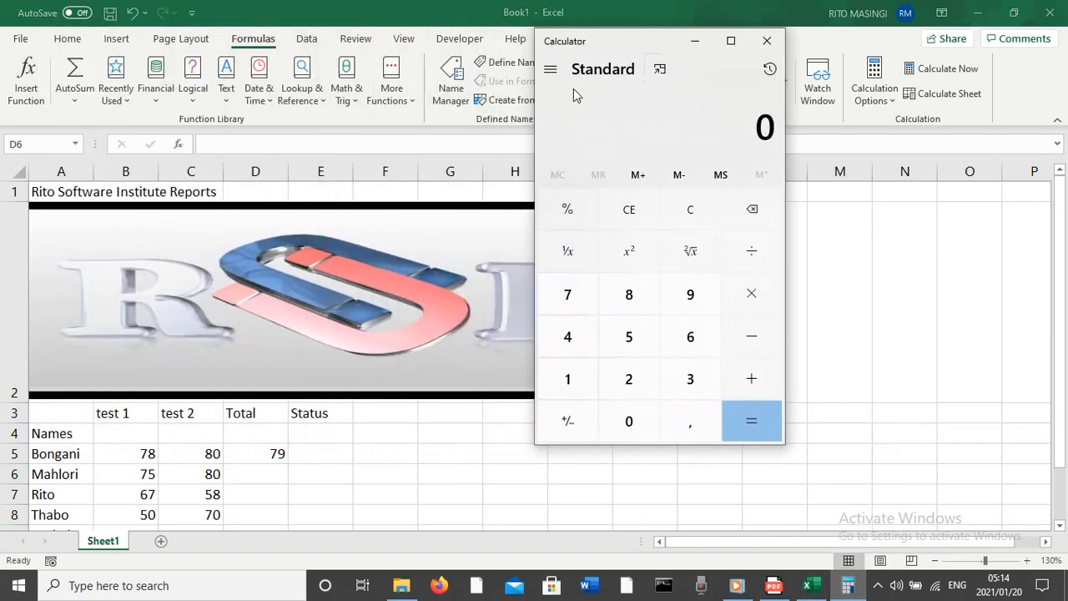
click(572, 290)
click(630, 294)
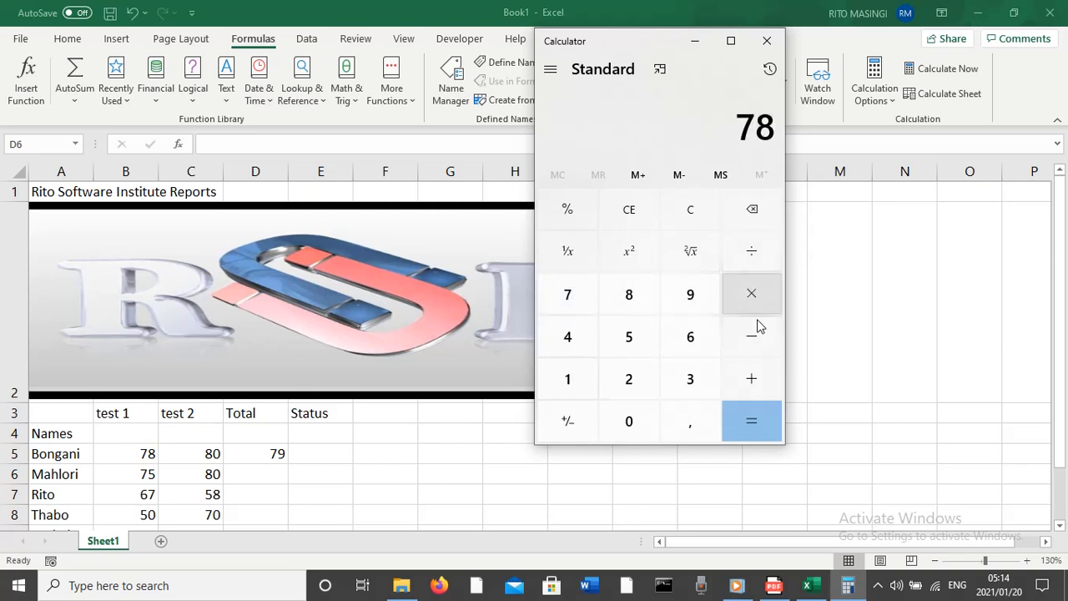
click(752, 379)
click(633, 294)
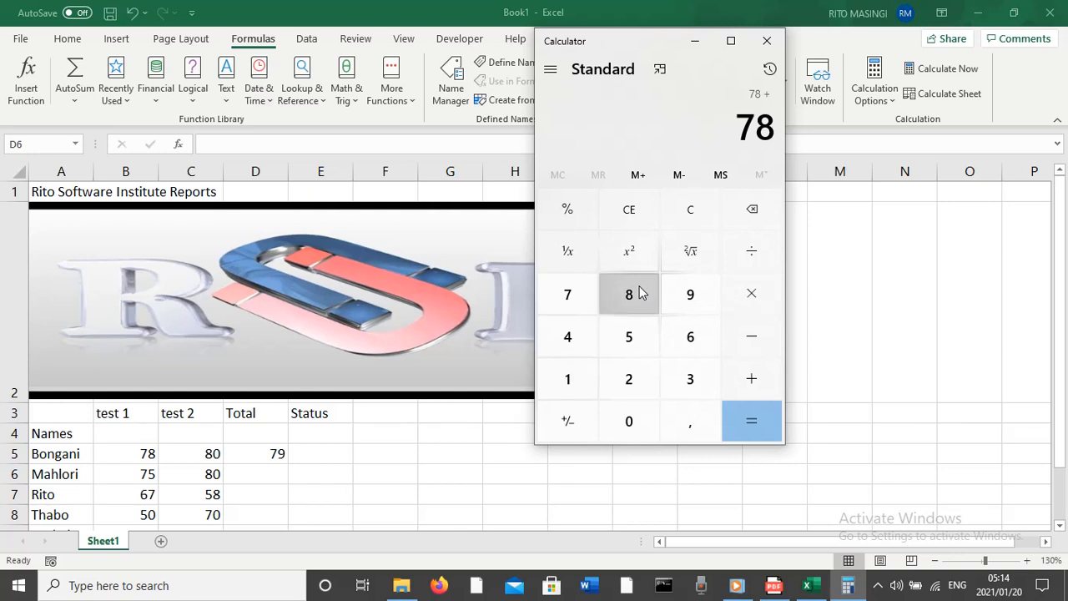
click(629, 421)
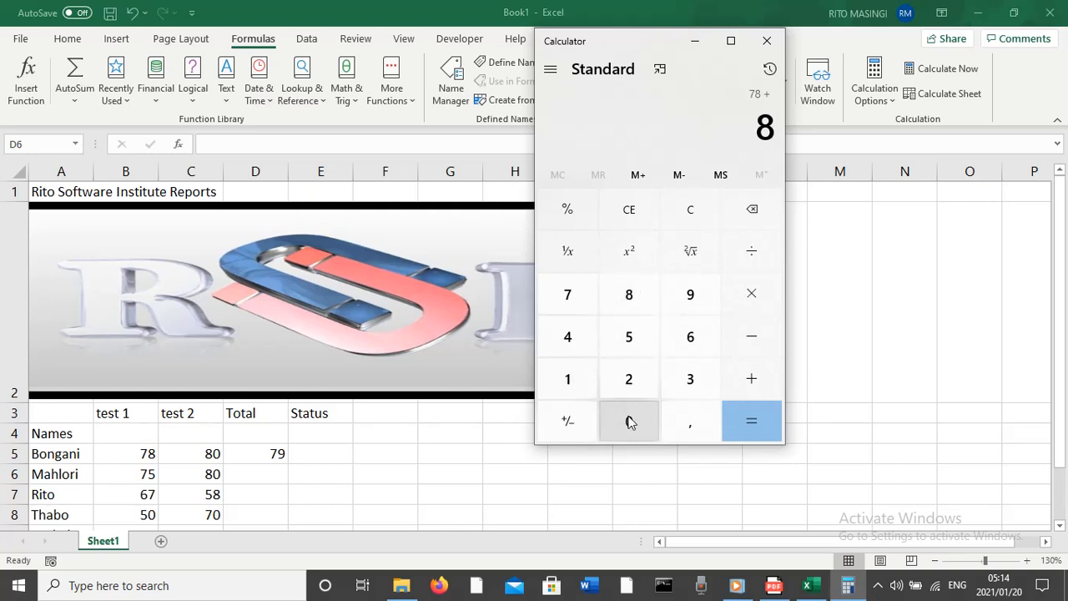
click(757, 426)
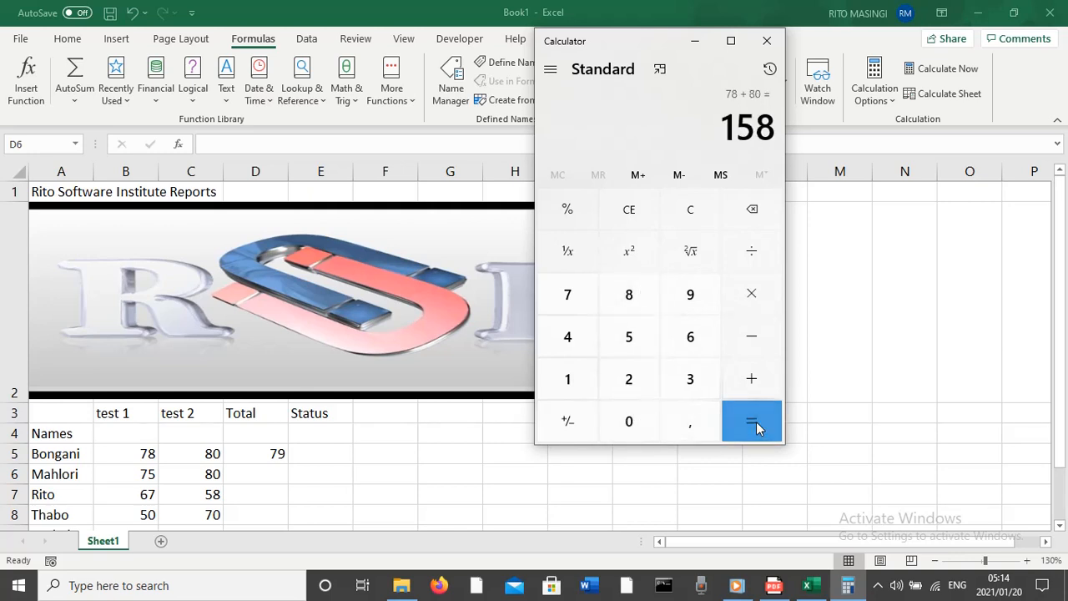
Divide the sum by 200 and multiply by 100 to check the percentage, then minimize Calculator
click(754, 253)
click(639, 382)
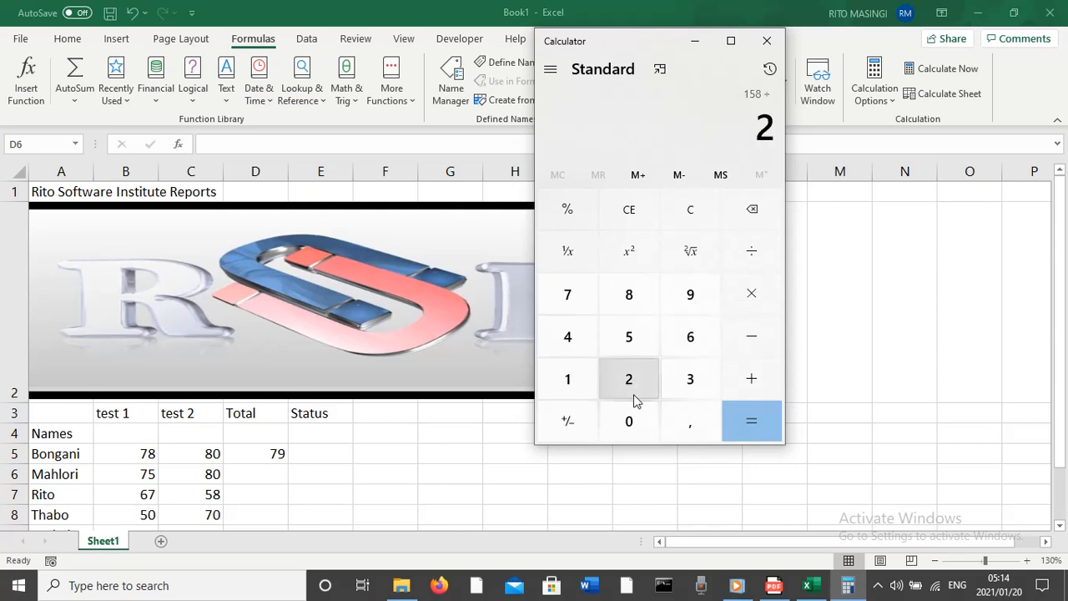
click(632, 417)
click(632, 417)
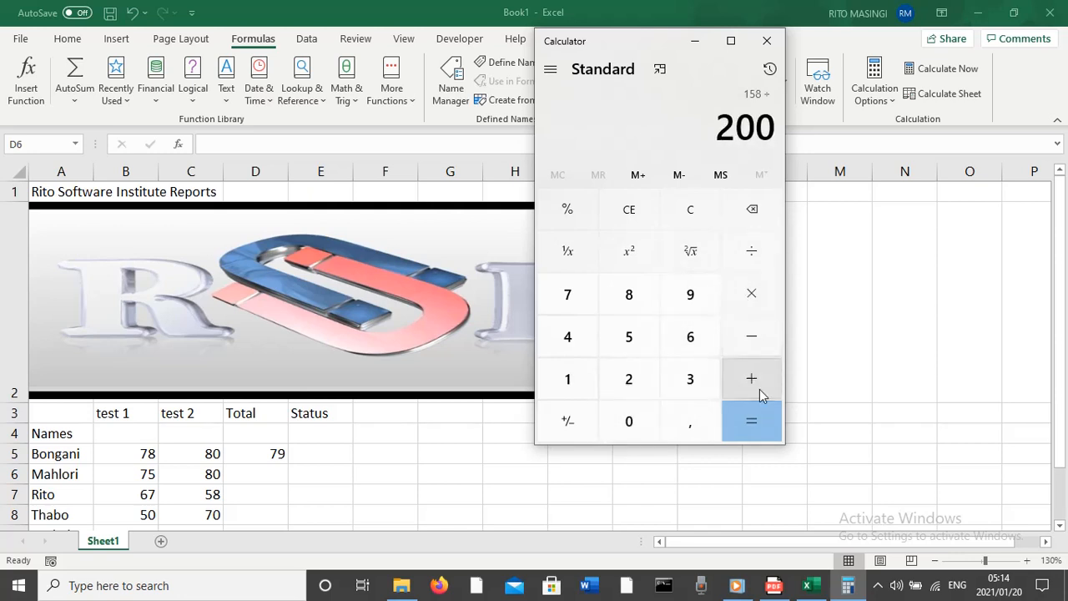
click(755, 421)
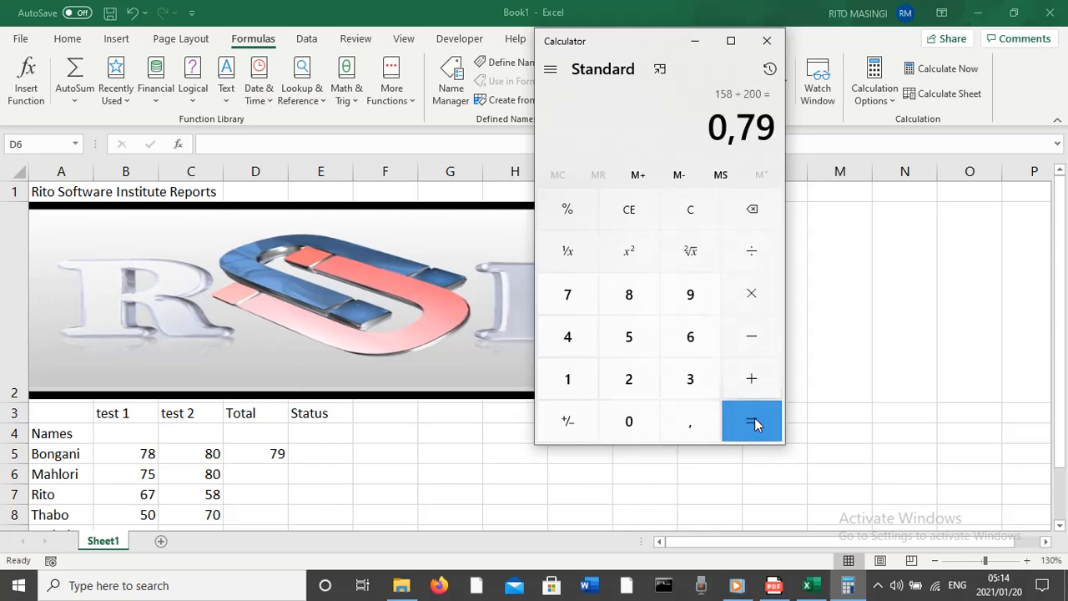
click(761, 303)
click(576, 387)
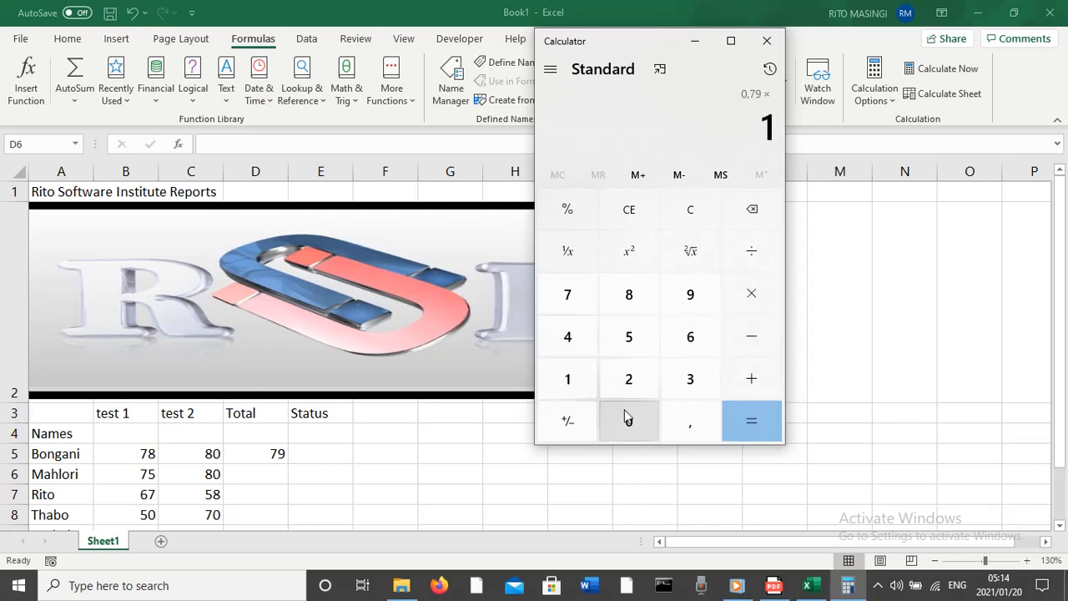
double_click(628, 419)
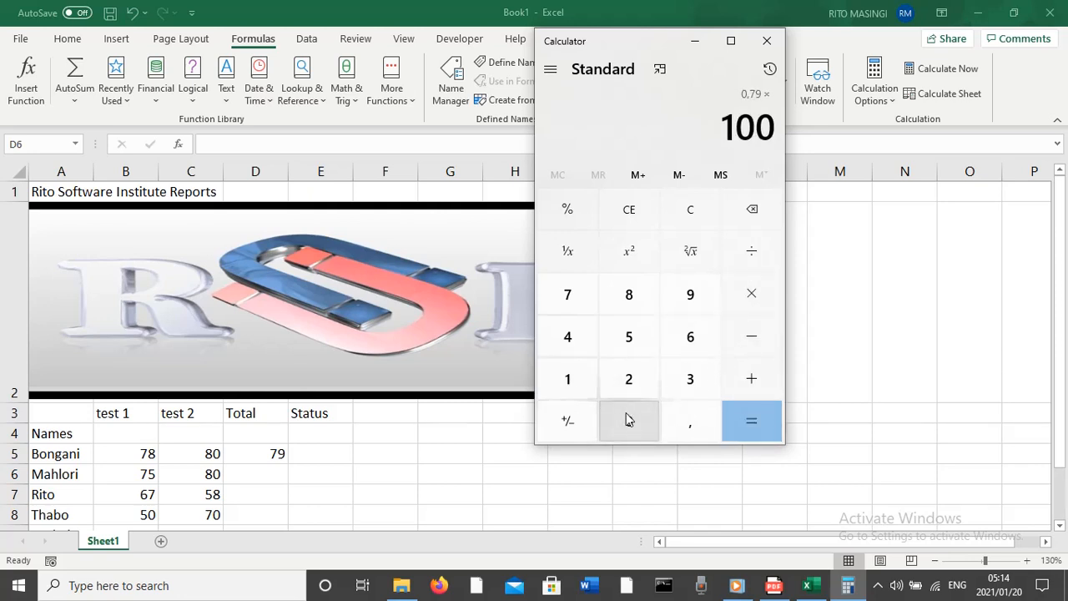
click(752, 416)
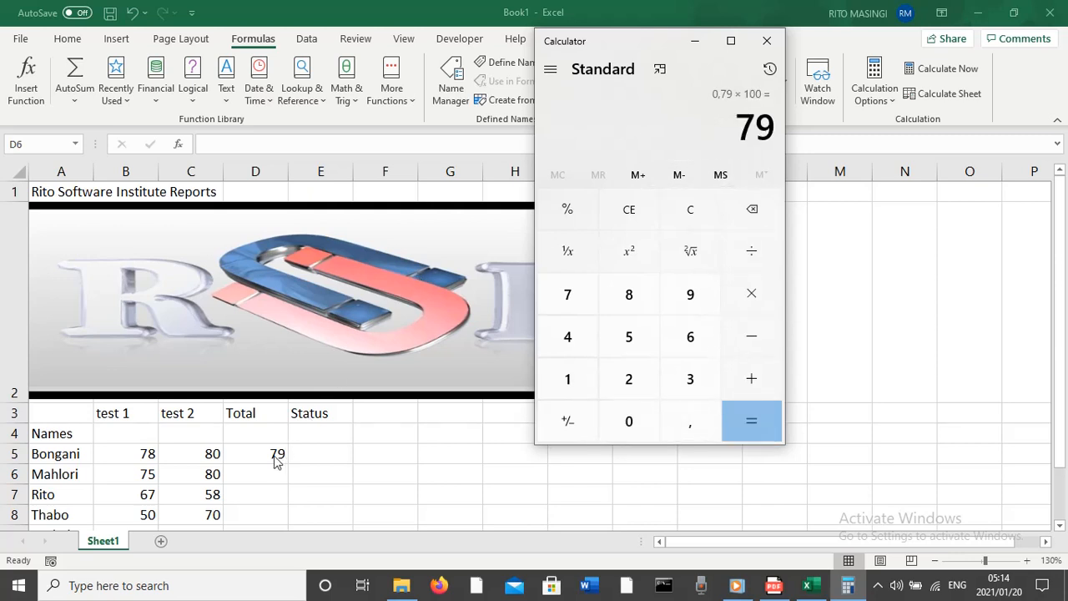
click(696, 41)
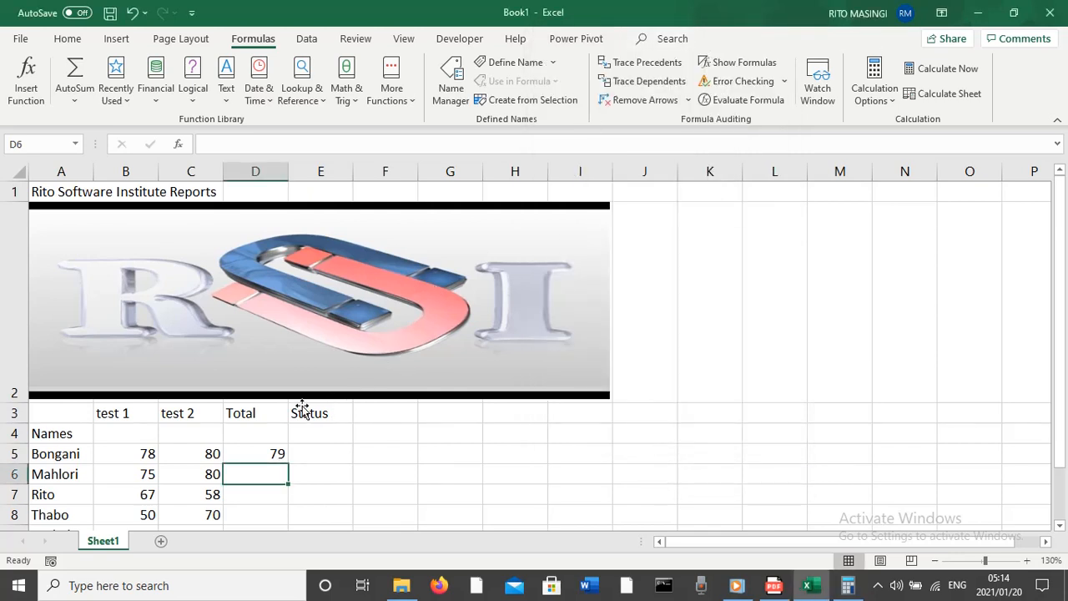
Fill the D5 formula down through D10 and display the totals without decimal places
click(260, 451)
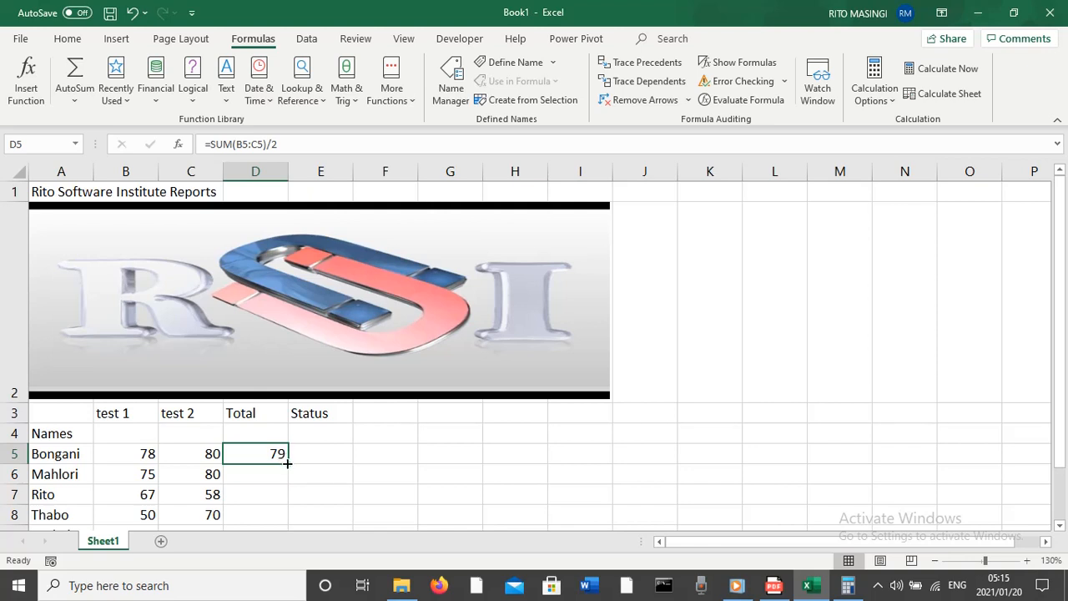
mouse_move(288, 463)
mouse_down()
mouse_move(282, 534)
mouse_move(262, 331)
mouse_move(260, 343)
mouse_up()
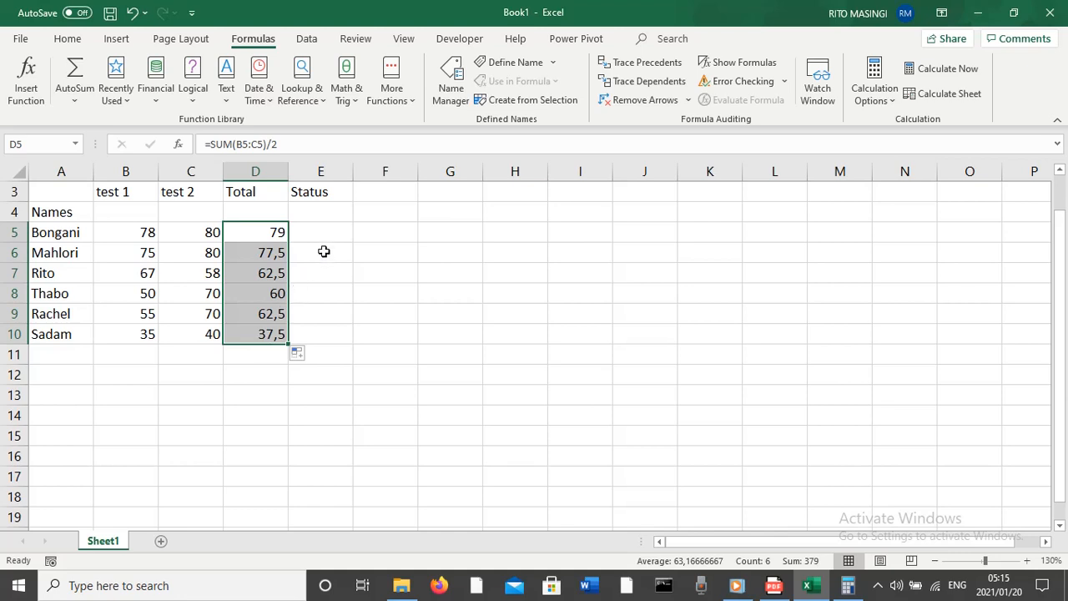
click(56, 42)
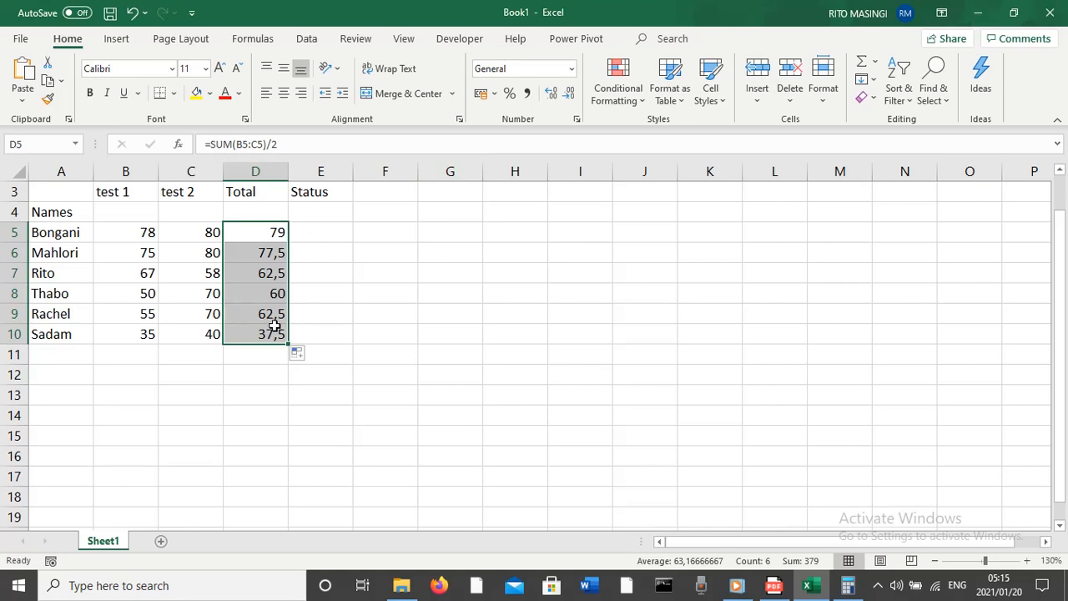
click(568, 96)
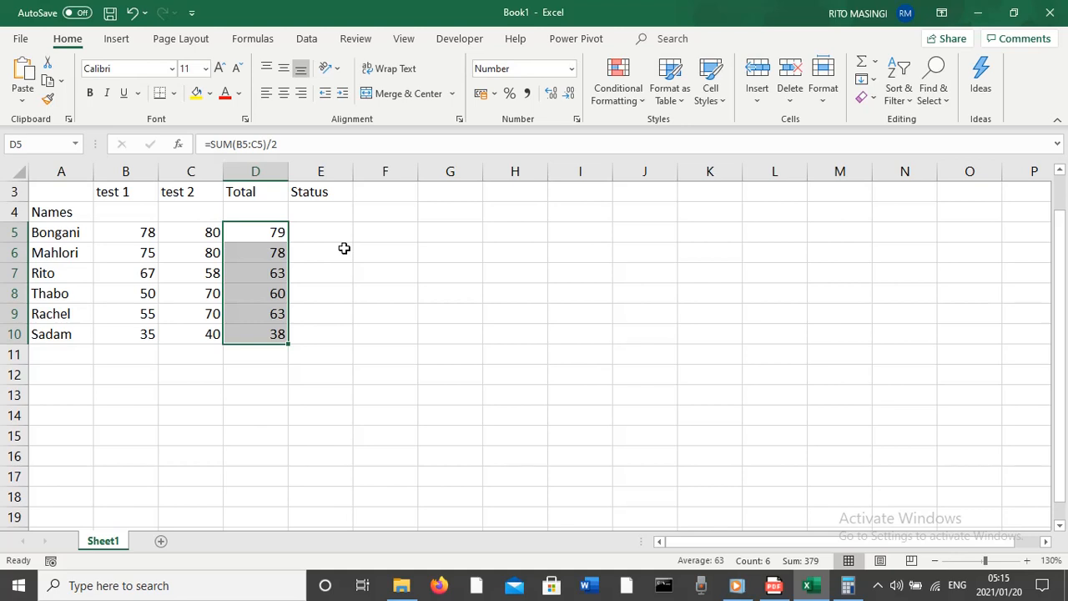
Begin an IF formula in the first student's Status cell, E5, with the logical test D5>50
click(322, 233)
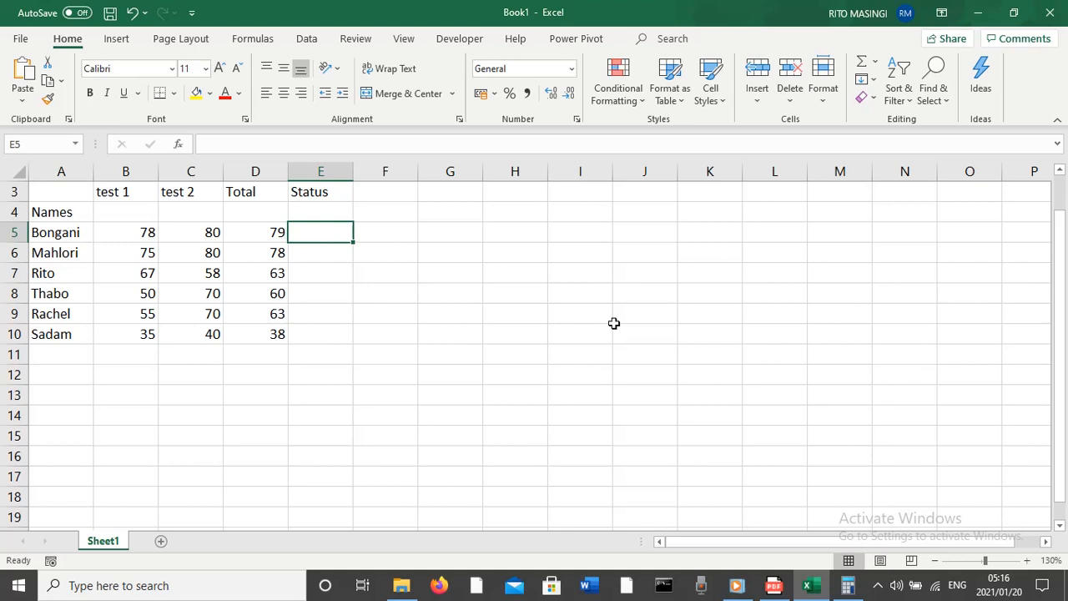
click(1028, 561)
click(1027, 561)
click(1028, 565)
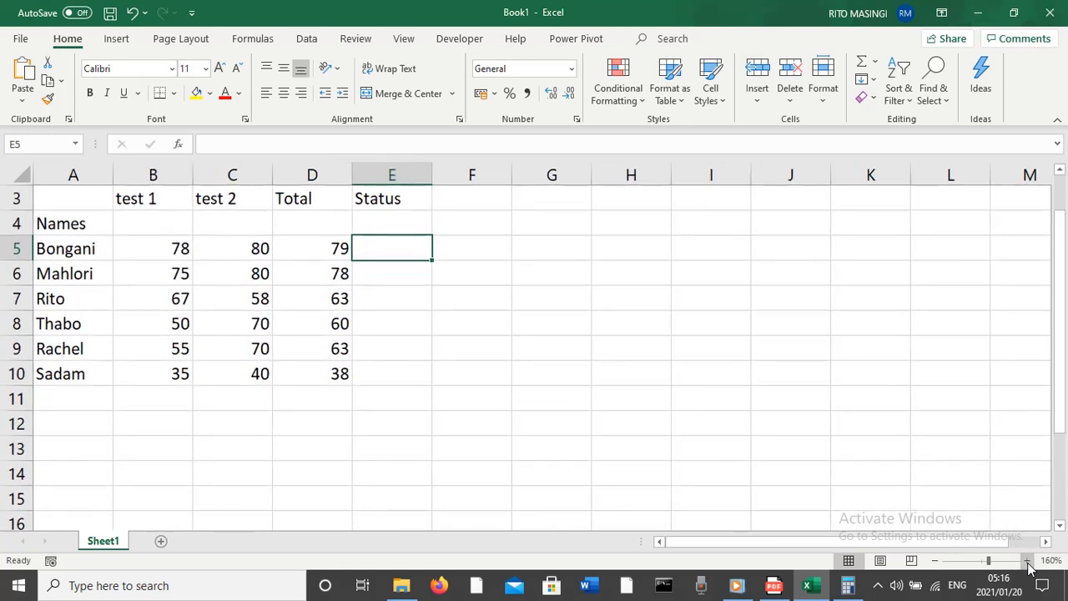
text(=)
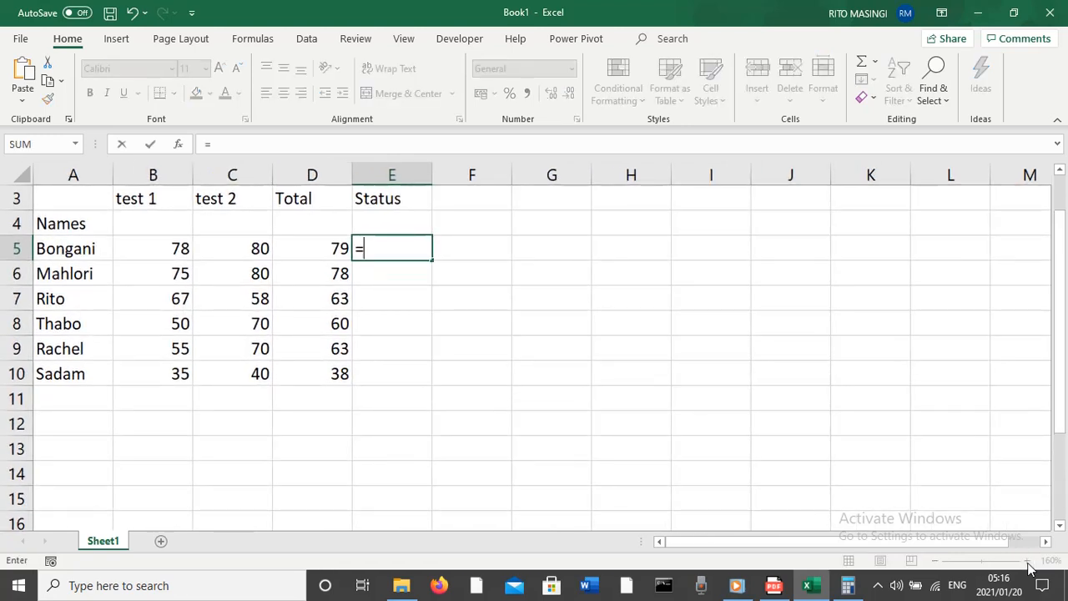
text(if)
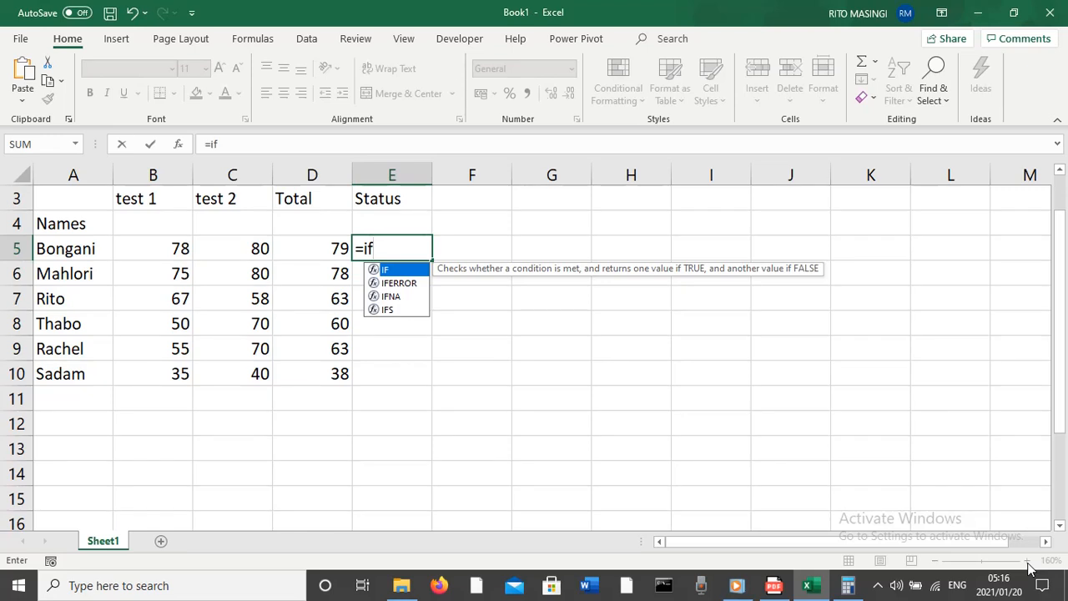
text(()
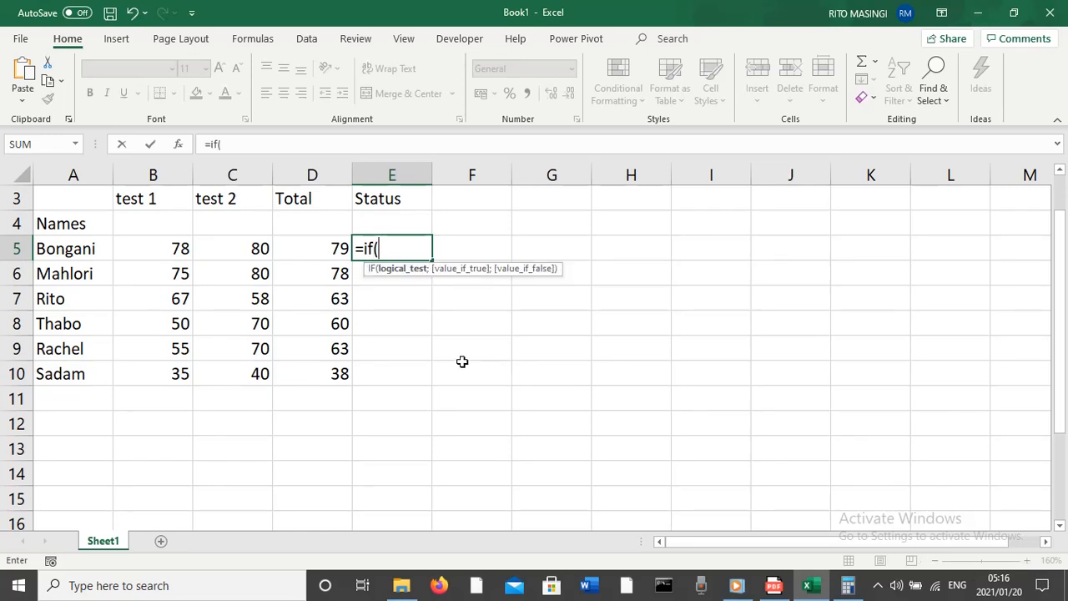
click(338, 248)
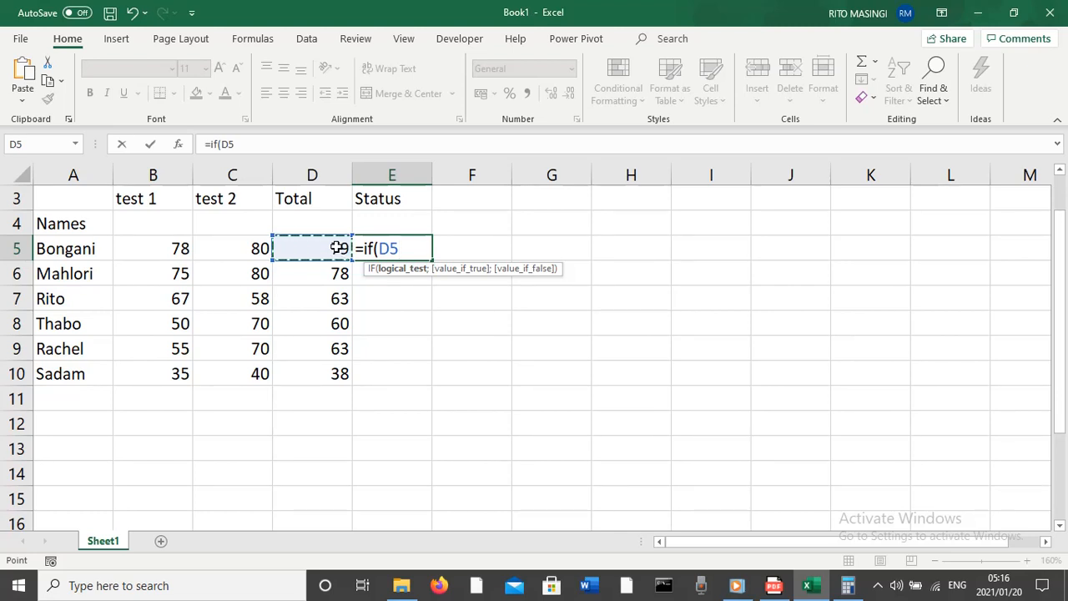
text(>50)
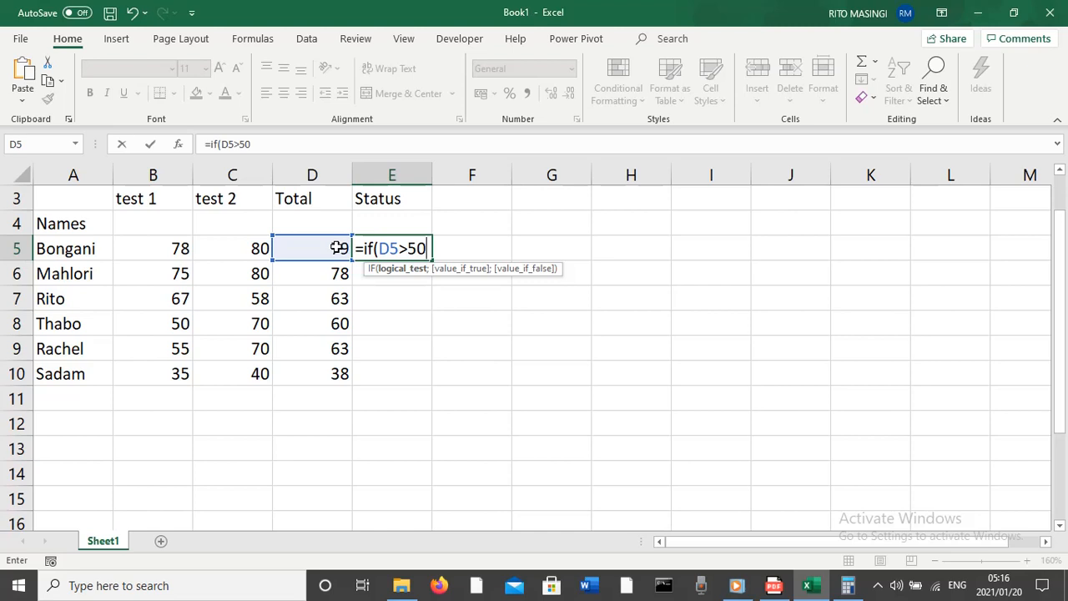
text(;)
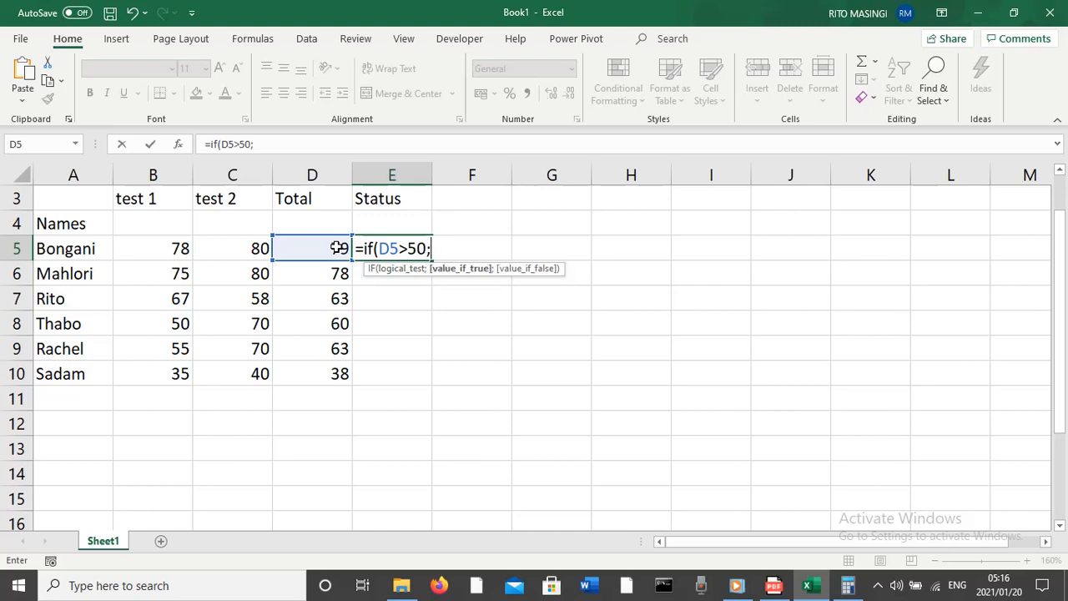
Complete the E5 formula so it returns "Passed" when the test is true and "Failed" when it is false
text(")
text(pass)
key(BackSpace)
key(BackSpace)
key(BackSpace)
key(BackSpace)
text(Passed)
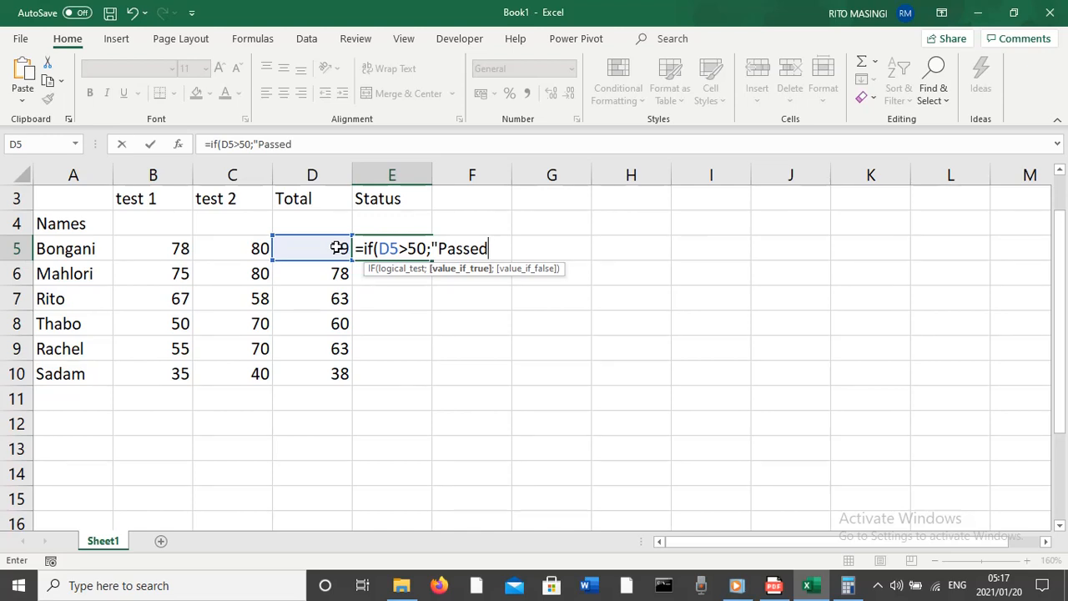
text(";)
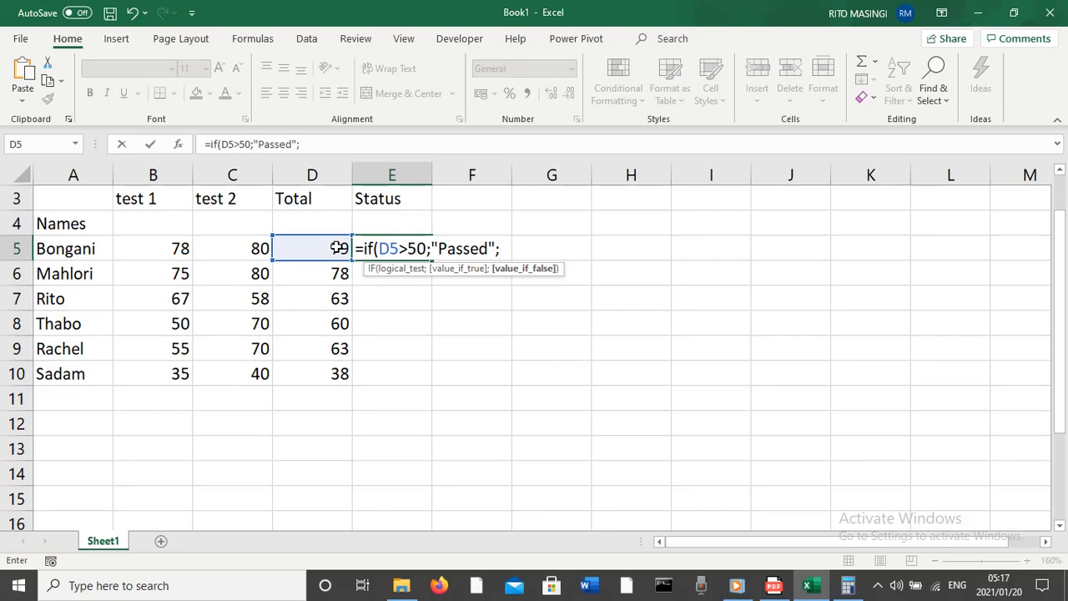
text(")
text(Failed)
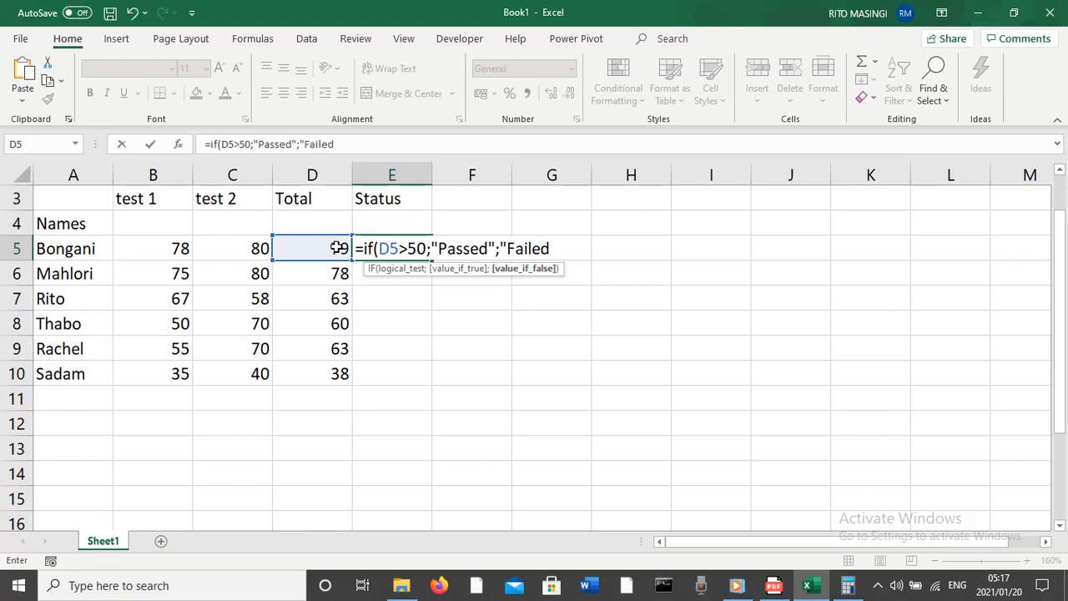
text("))
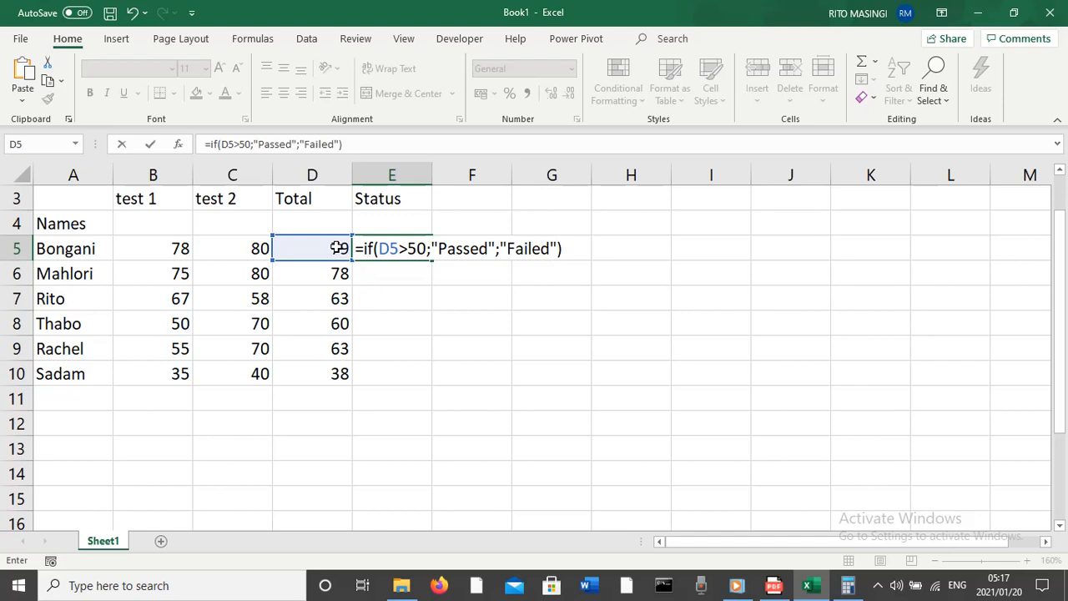
key(Return)
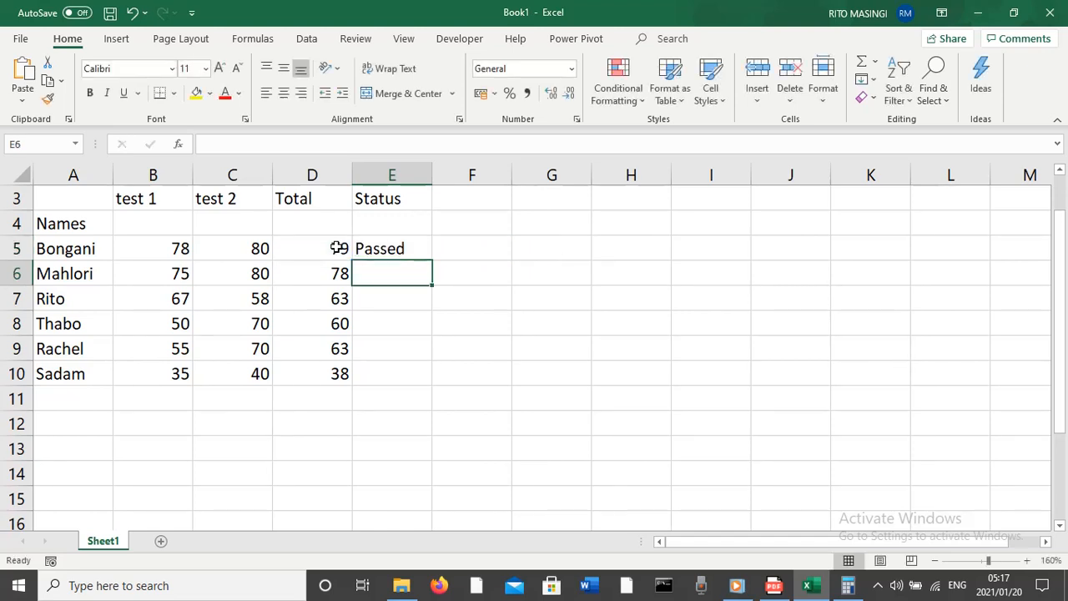
Fill the Status formula in E5 down through E10 for the remaining students
click(384, 247)
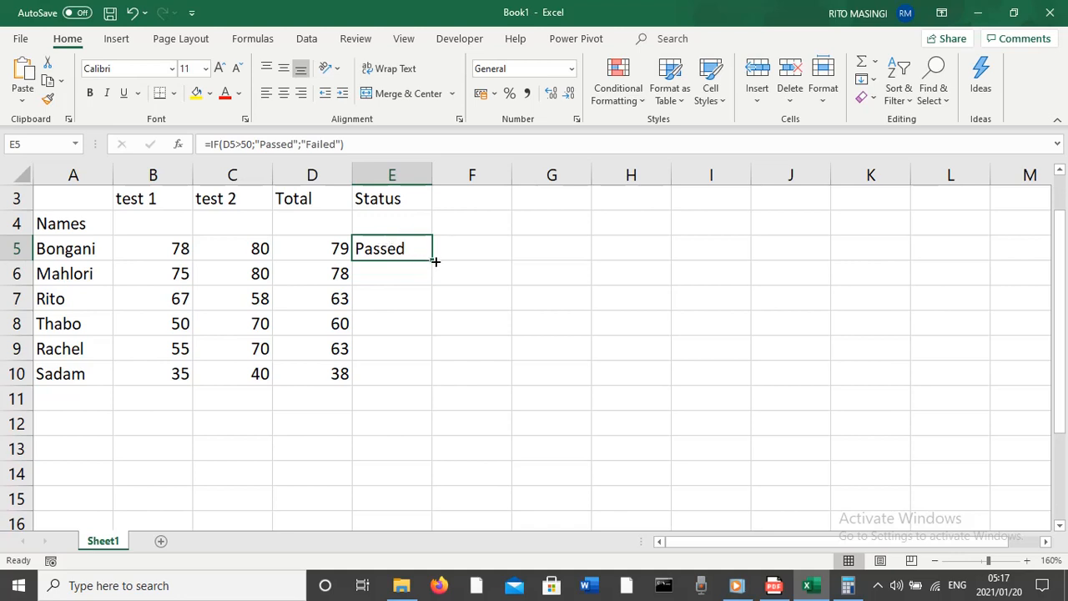
drag(434, 262, 431, 376)
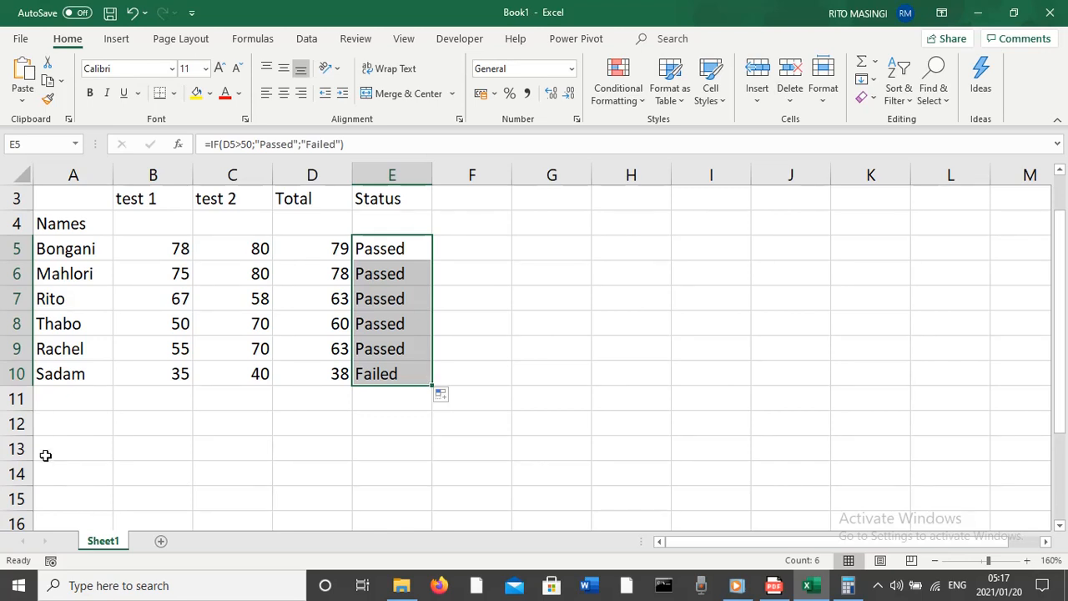
Add another student in row 11 by entering the student's name, 50 for test 1 and 78 for test 2
click(52, 409)
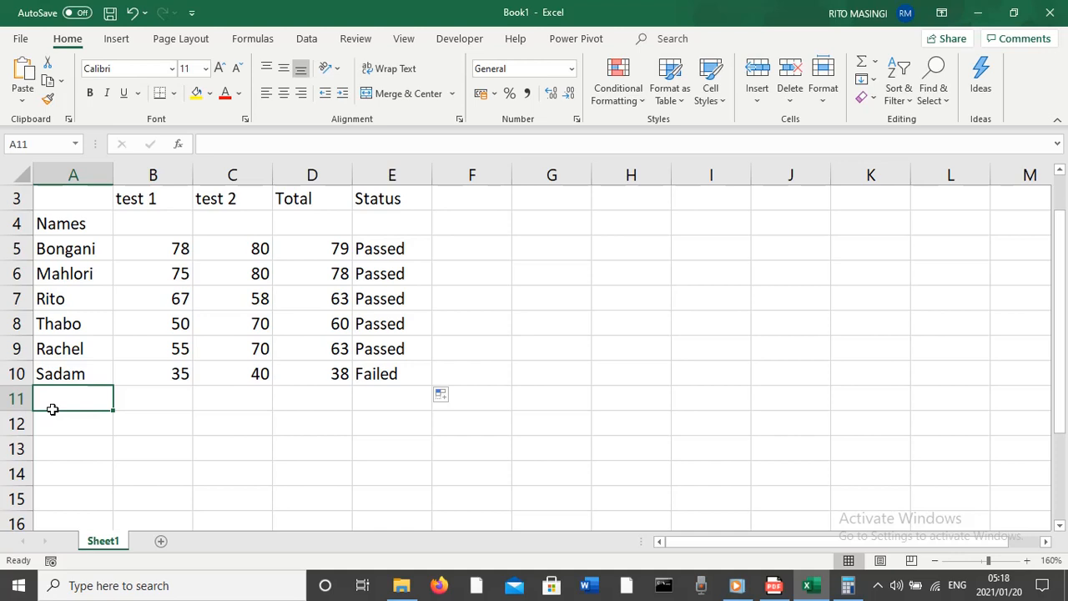
text(Mahinga)
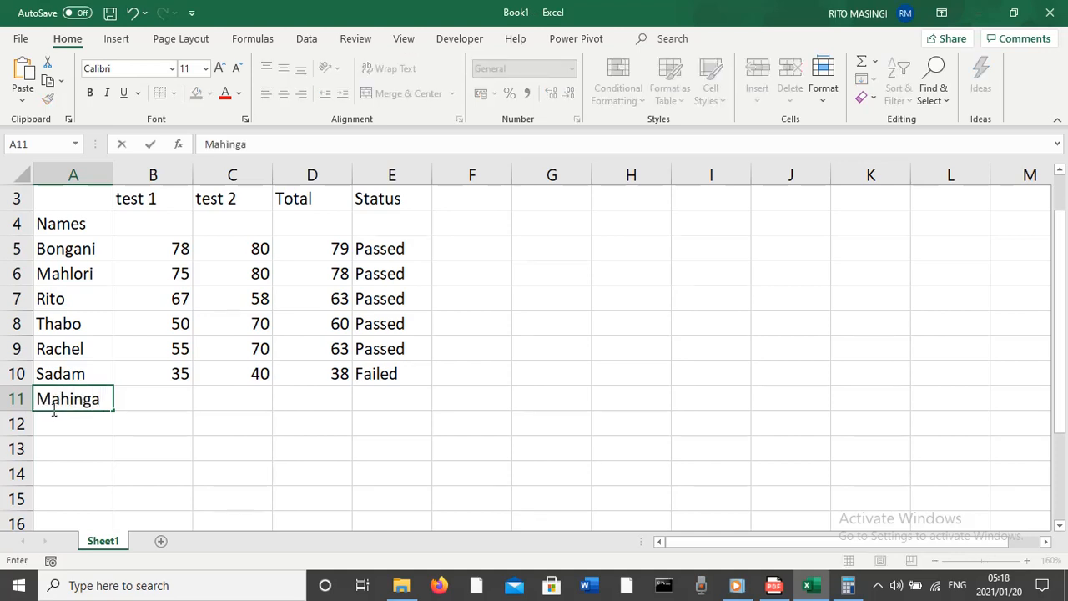
click(139, 393)
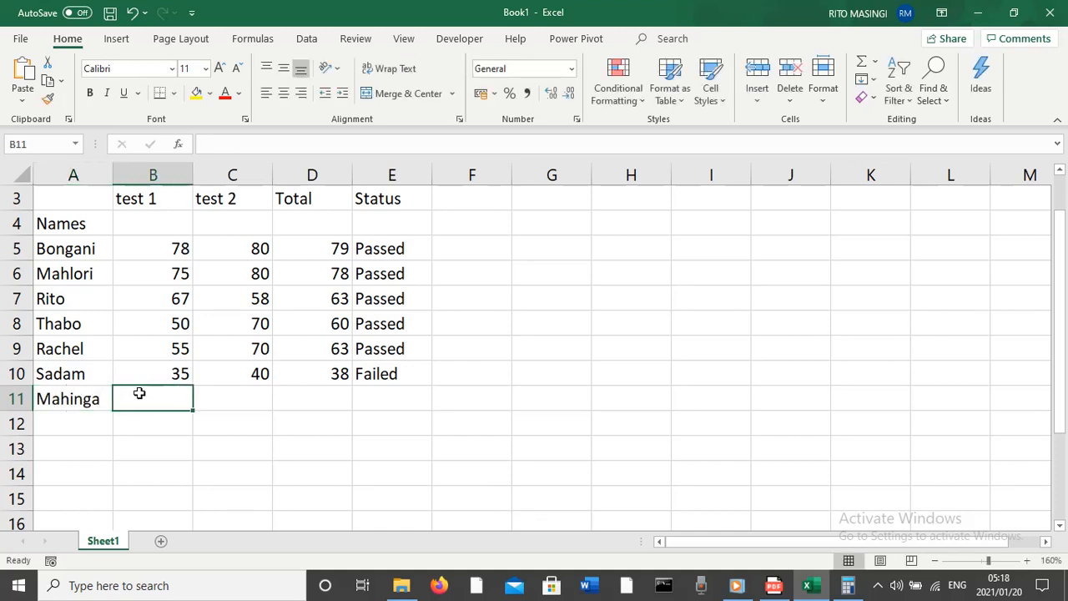
text(50)
click(230, 403)
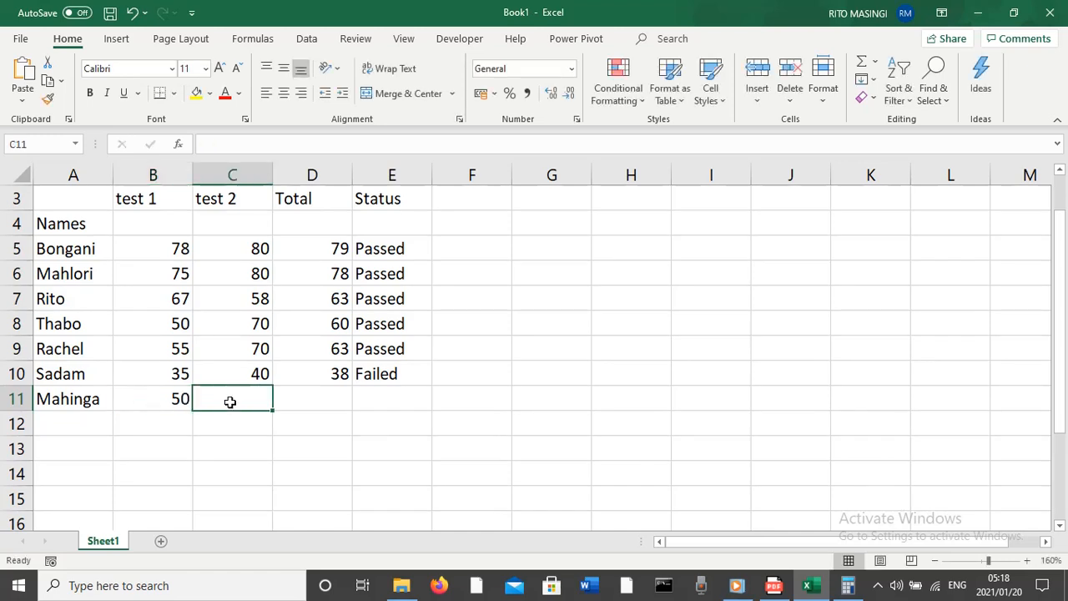
text(78)
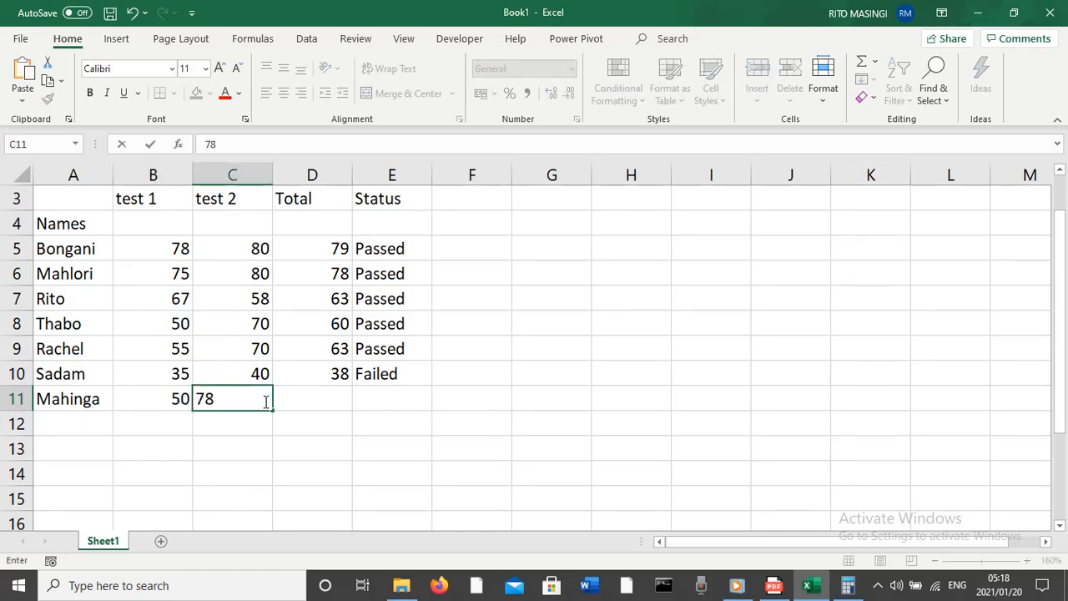
click(293, 397)
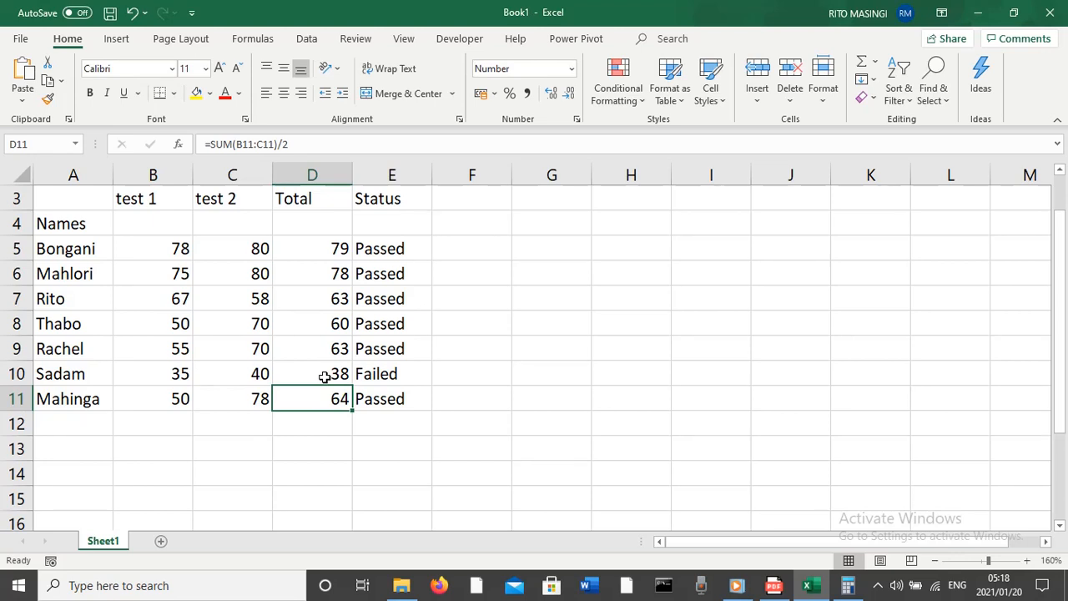
Add a student in row 12 by entering the student's name, 90 for test 1 and 78 for test 2
click(100, 420)
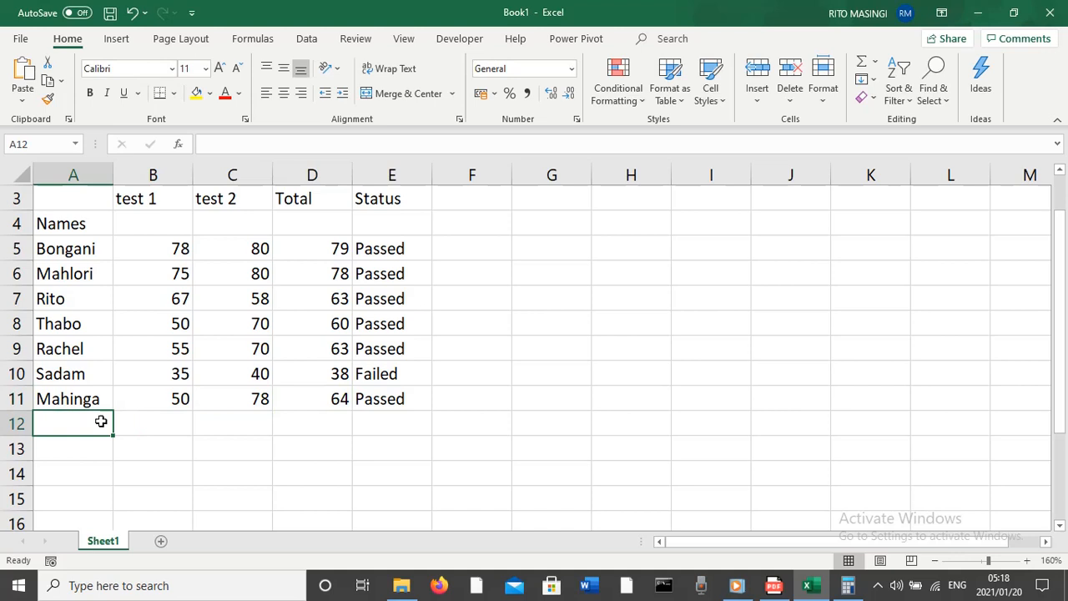
text(Sarel)
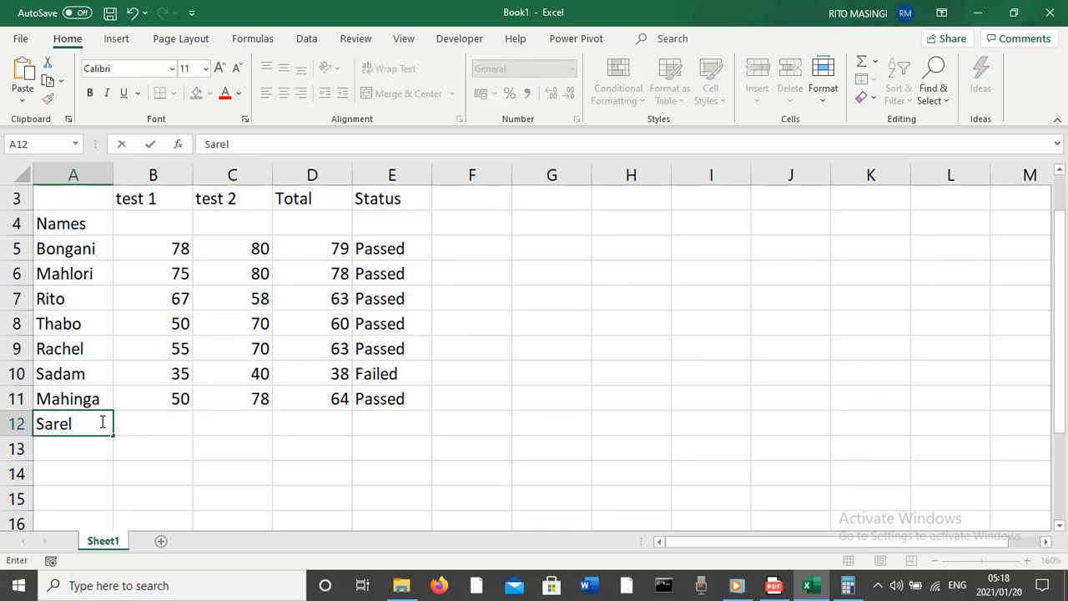
click(159, 424)
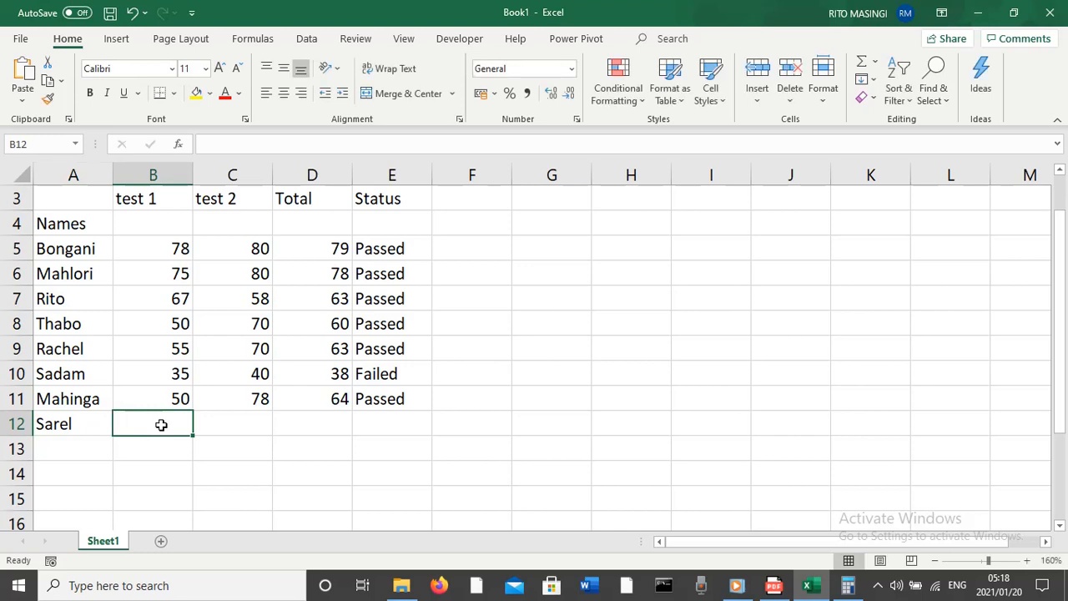
text(90)
click(234, 417)
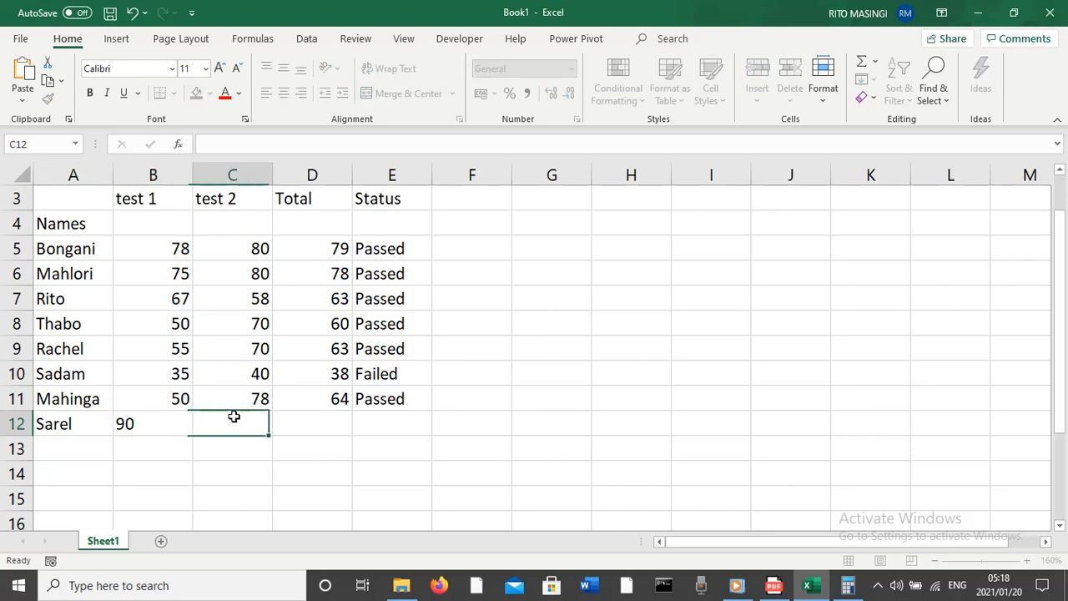
text(78)
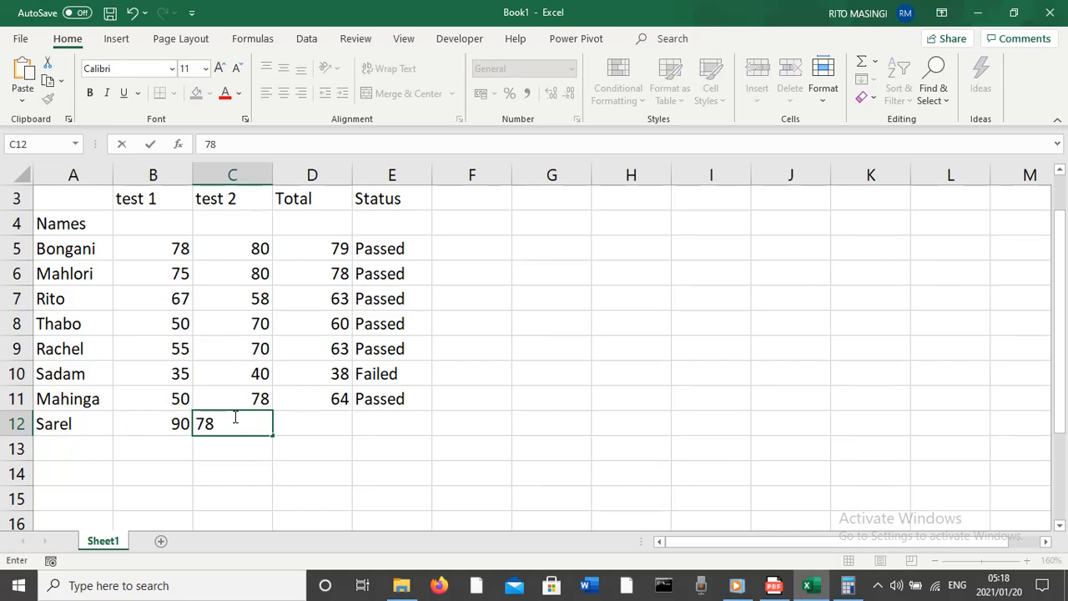
click(302, 418)
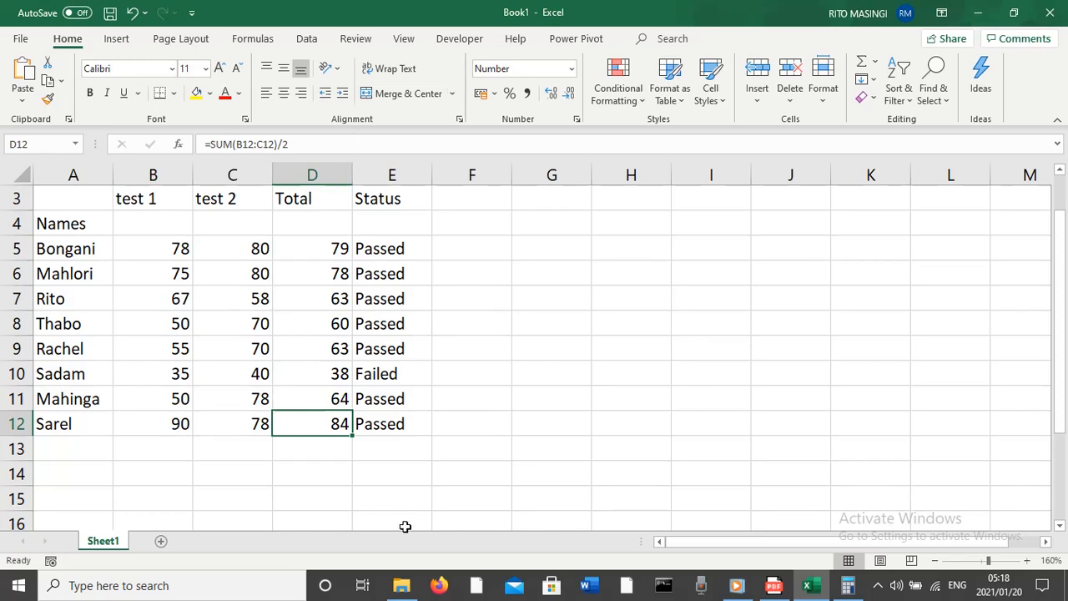
drag(405, 527, 389, 351)
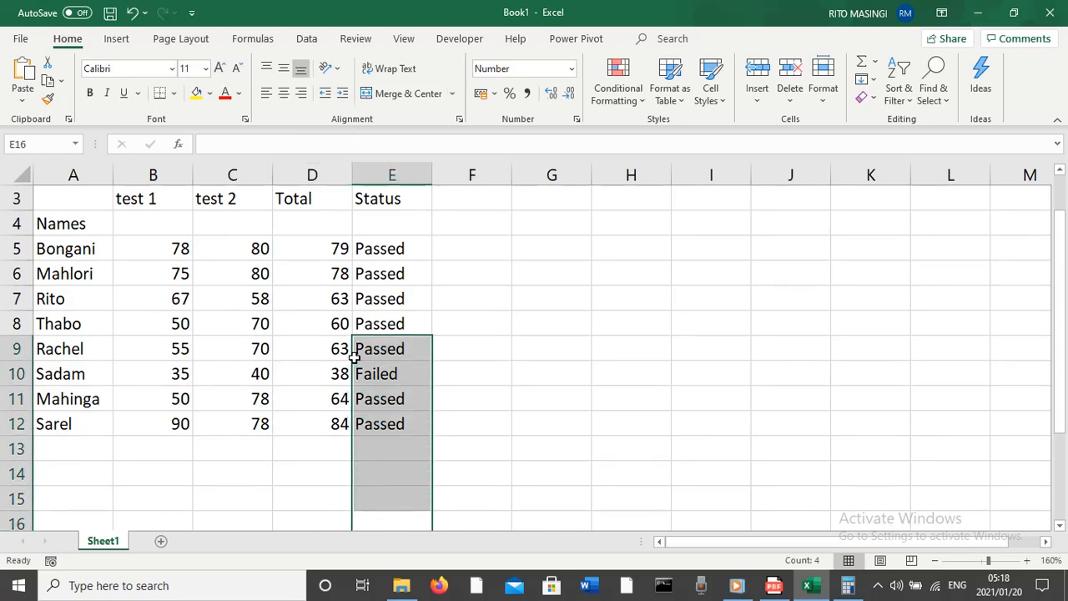
click(359, 194)
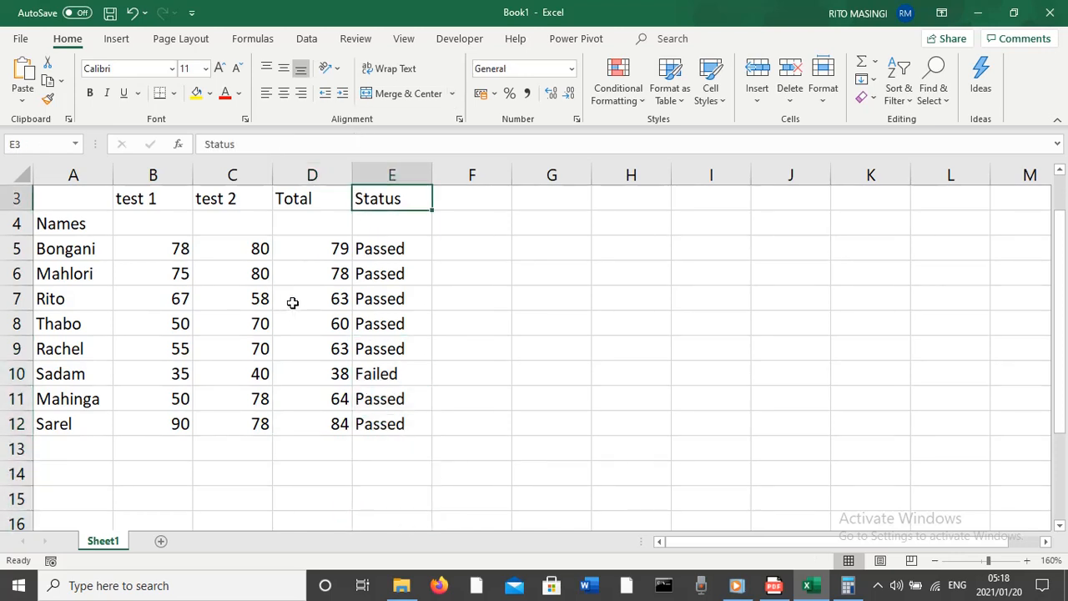
click(316, 247)
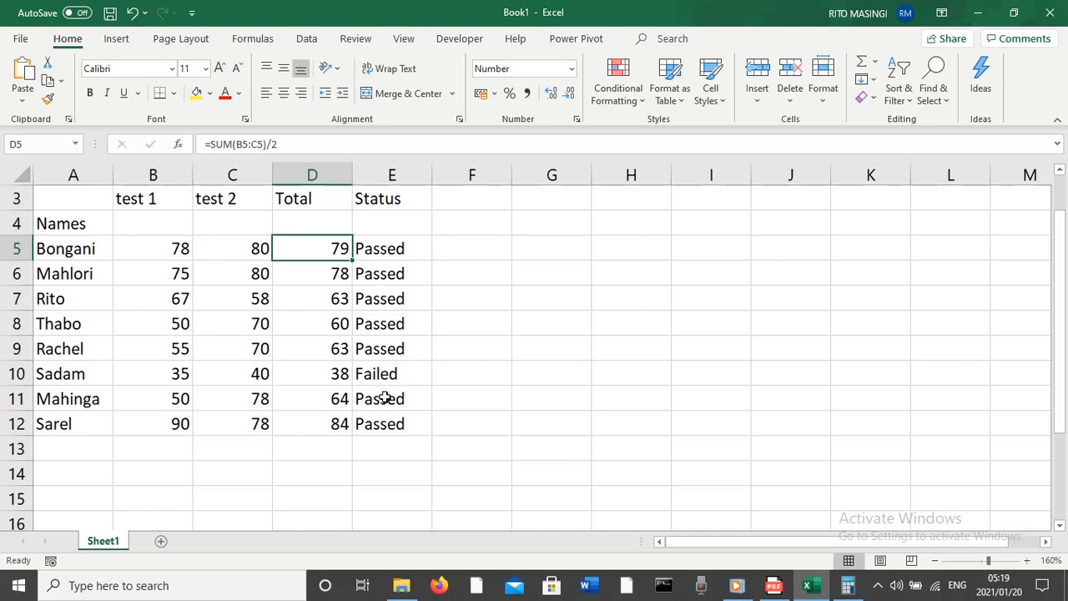
Add a student in row 13 with the student's name and test marks 5 and 40, then check the row's Total and Status formulas
click(79, 441)
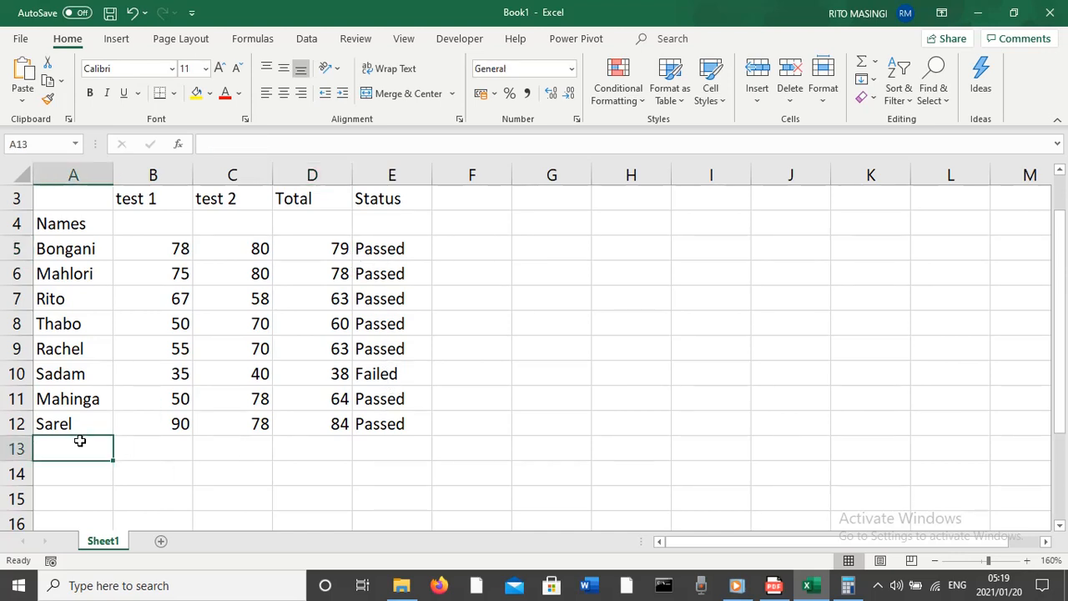
text(Rhand)
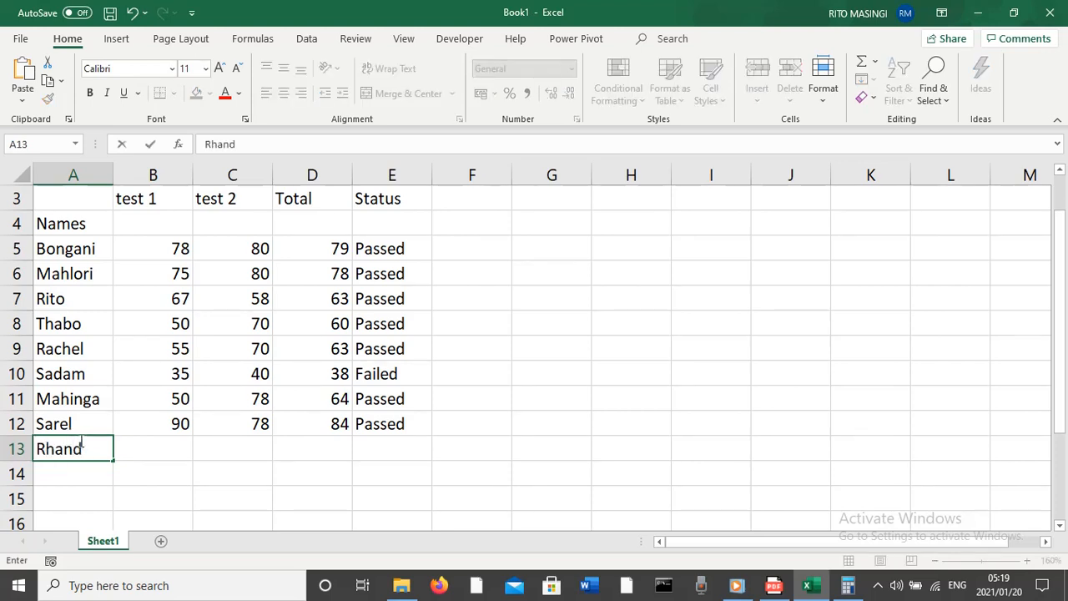
text(io)
text(n)
click(143, 447)
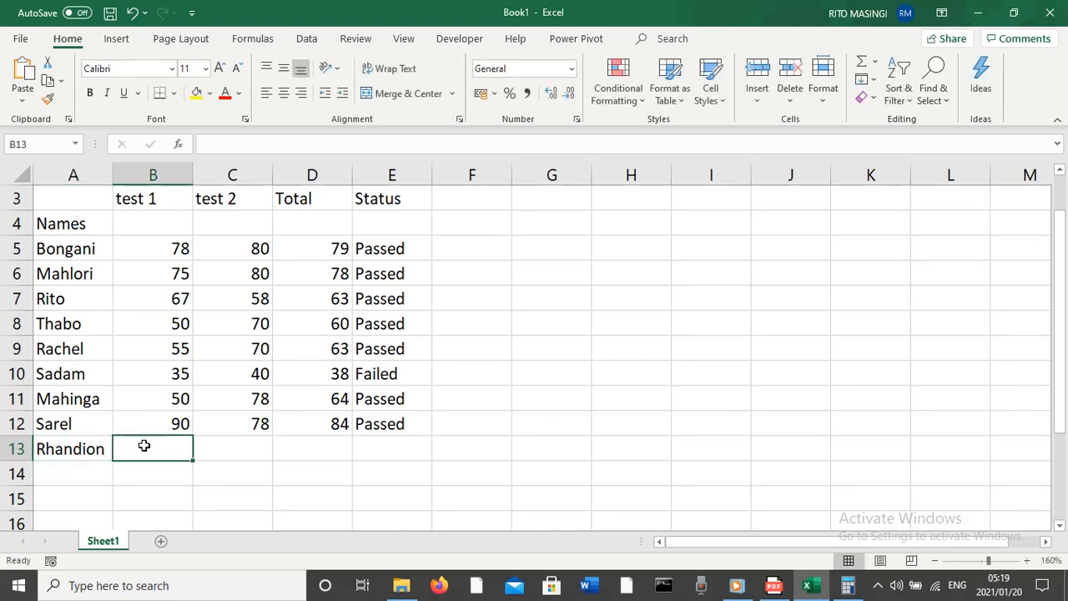
text(56)
key(BackSpace)
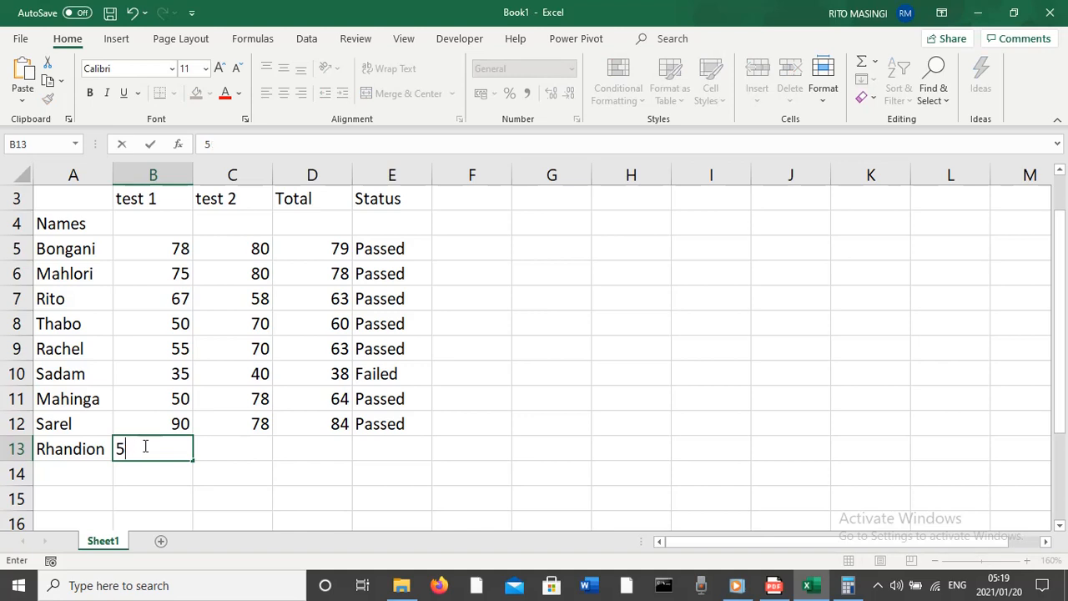
click(218, 451)
text(40)
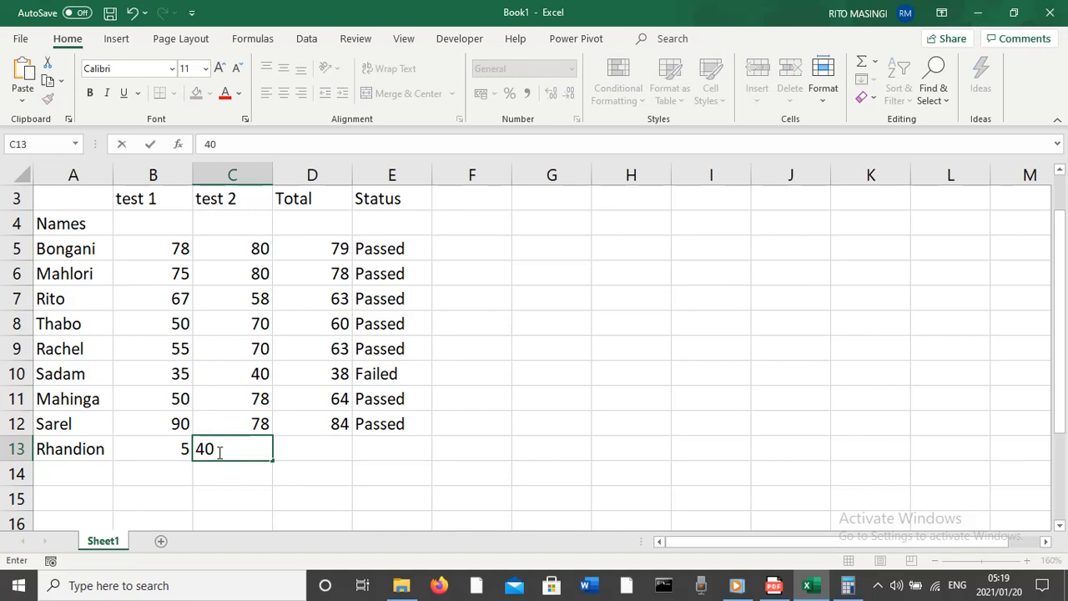
click(295, 456)
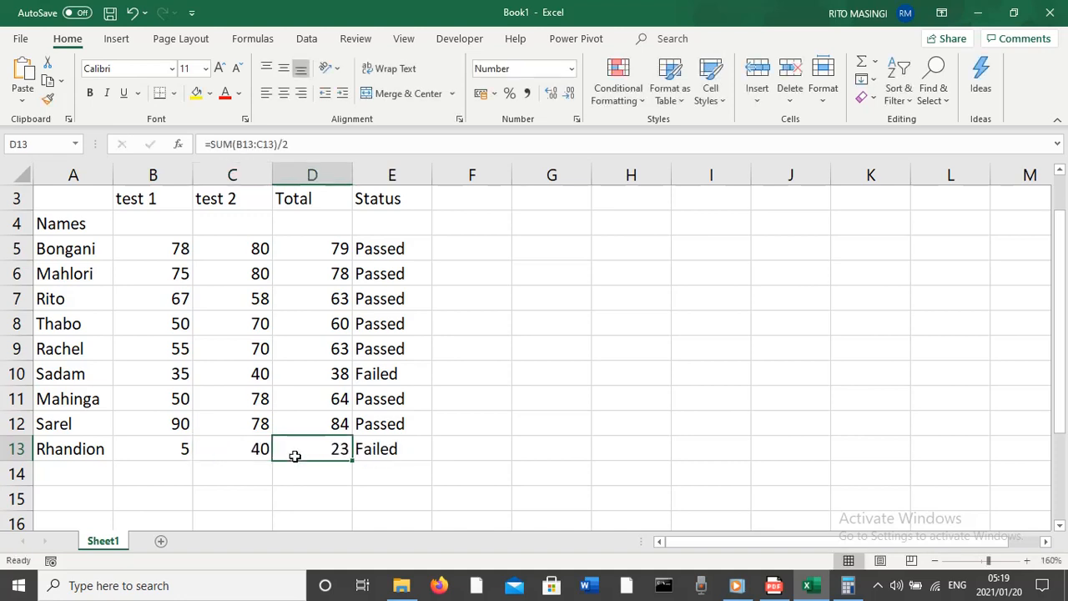
click(389, 452)
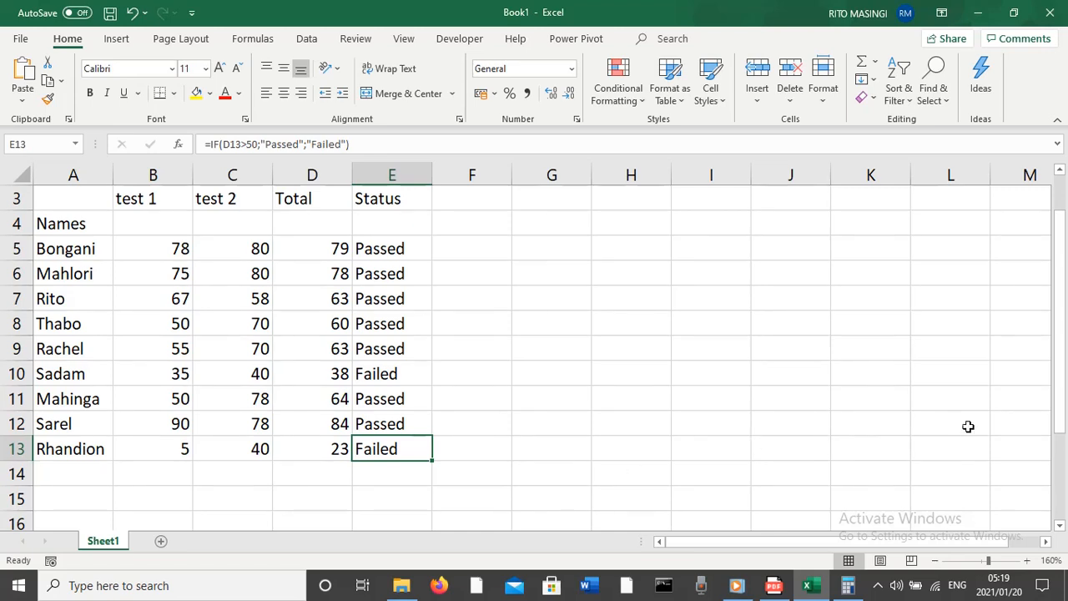
Merge and center the title "Rito Software Institute Reports" across A1:I1 above the logo
drag(1057, 411, 1065, 310)
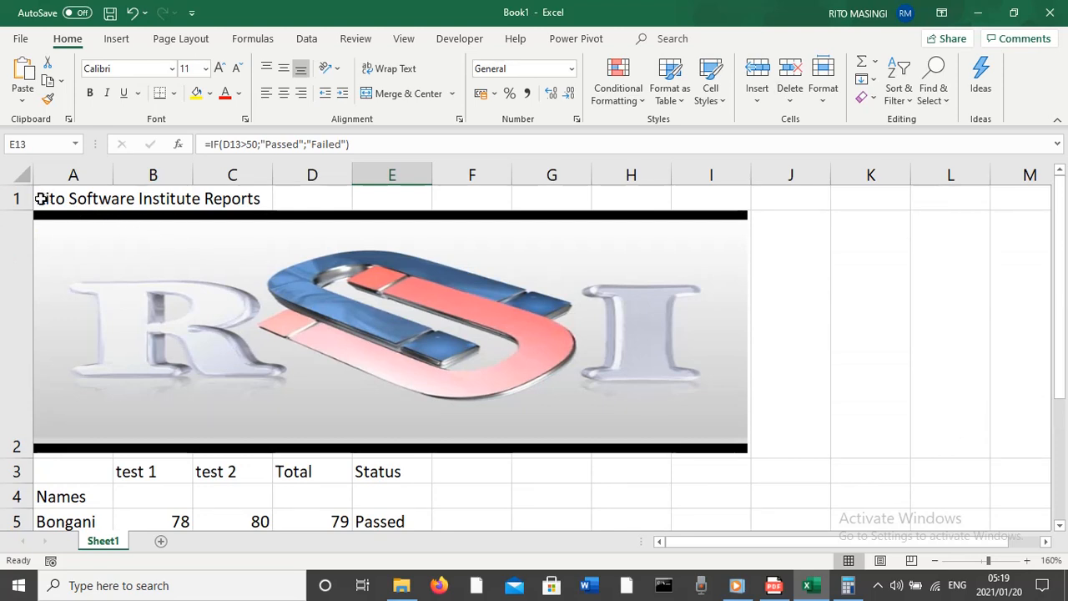
drag(48, 197, 733, 192)
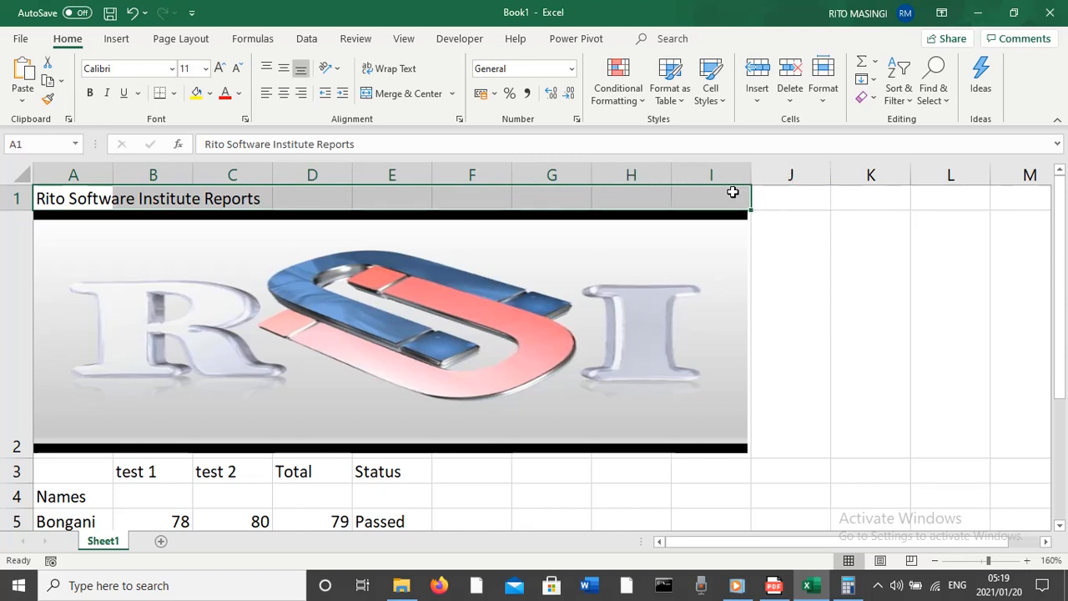
click(409, 93)
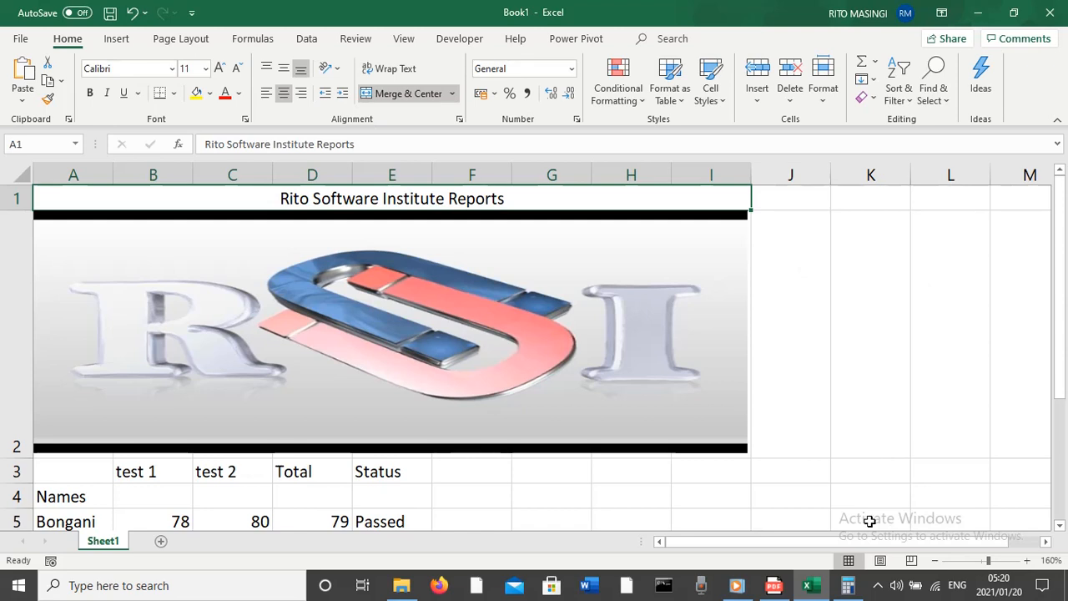
click(879, 586)
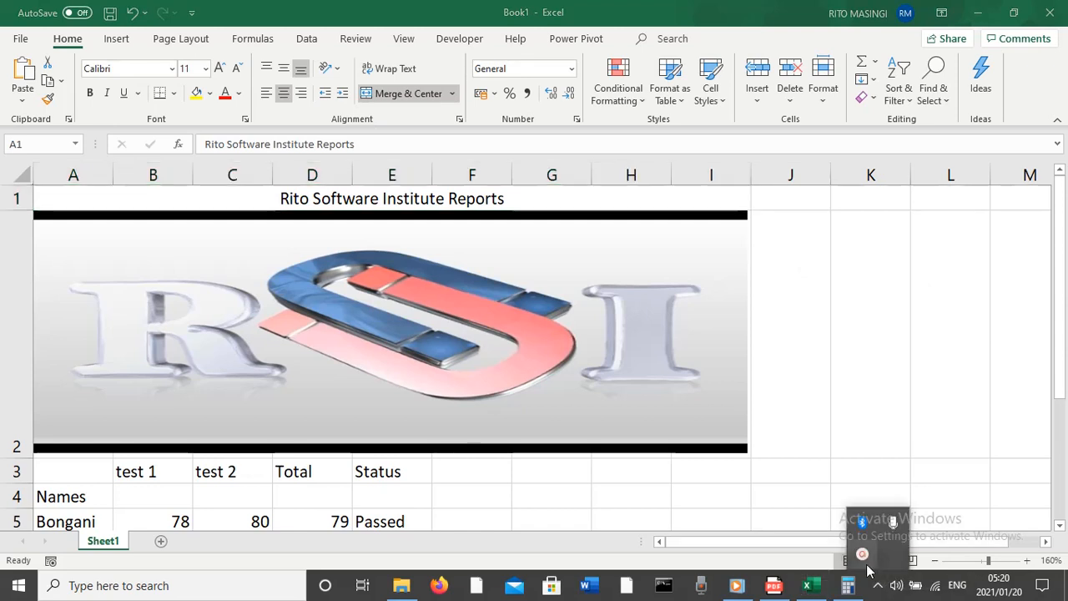
click(864, 556)
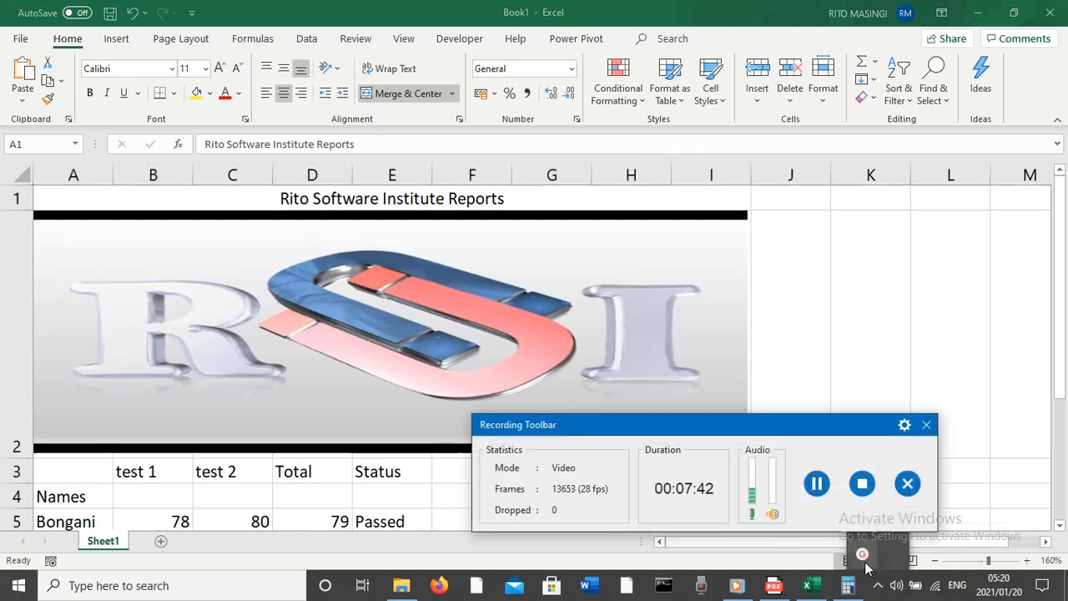